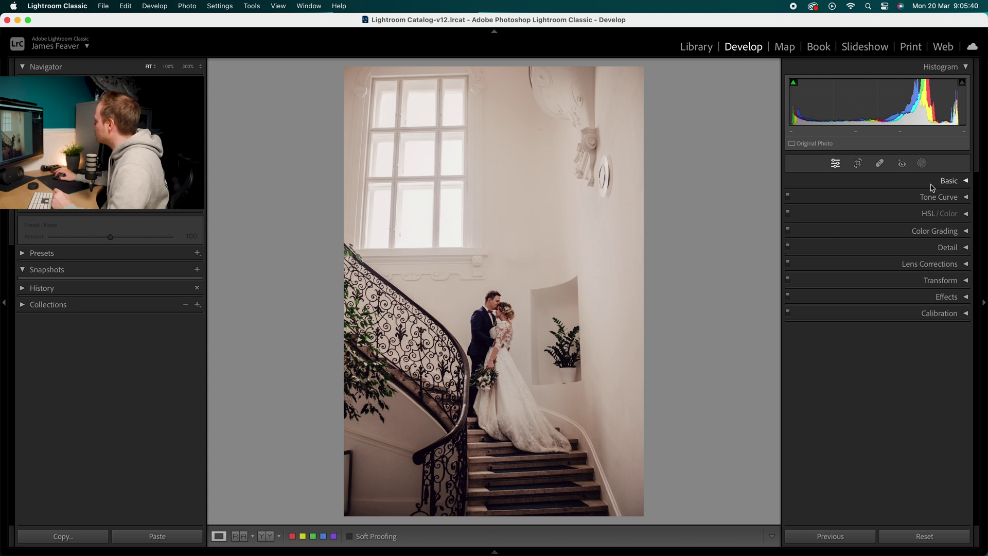
# Step: In the Basic panel, set Temp to +10, Contrast to -20 and Highlights to -40
pyautogui.click(967, 181)
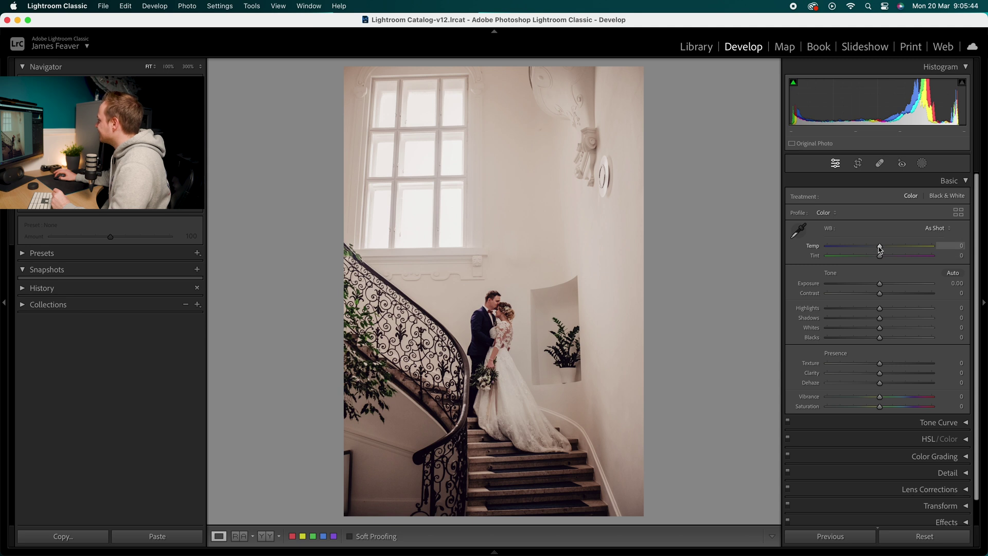
pyautogui.click(955, 247)
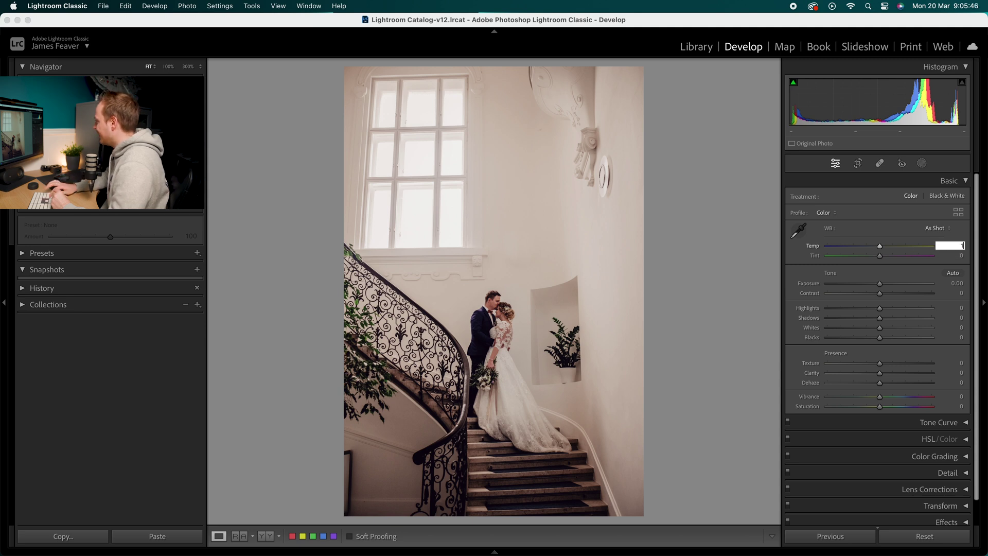
pyautogui.press('Return')
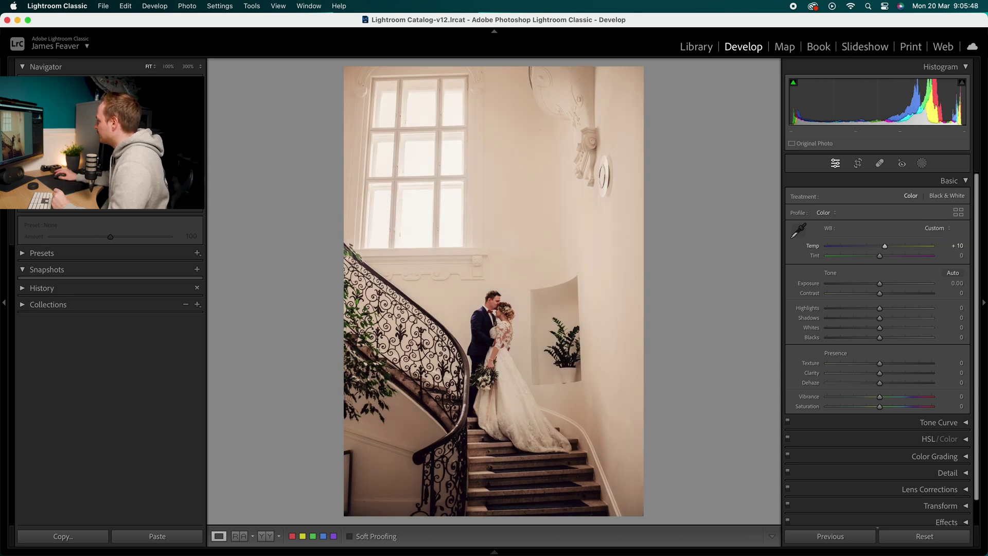
pyautogui.click(960, 294)
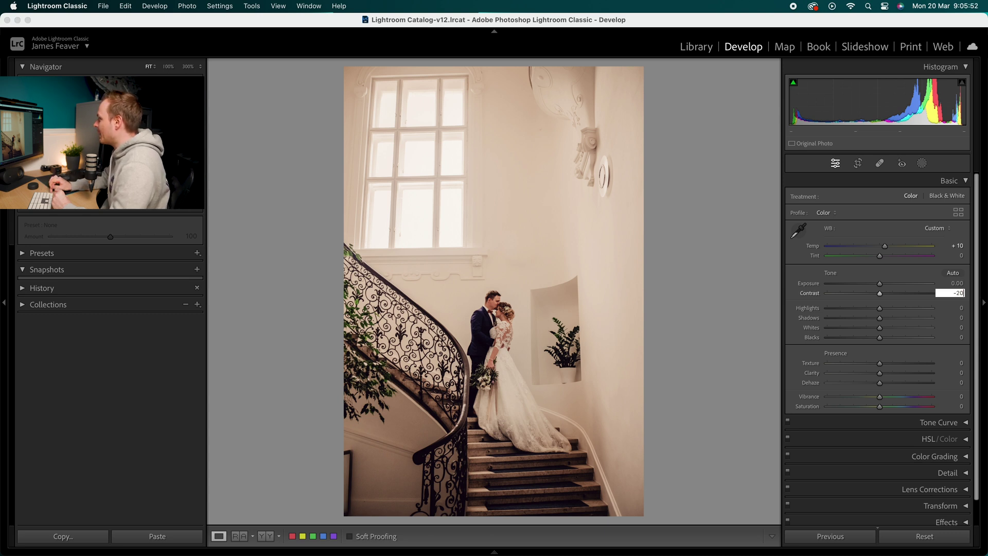
pyautogui.press('Return')
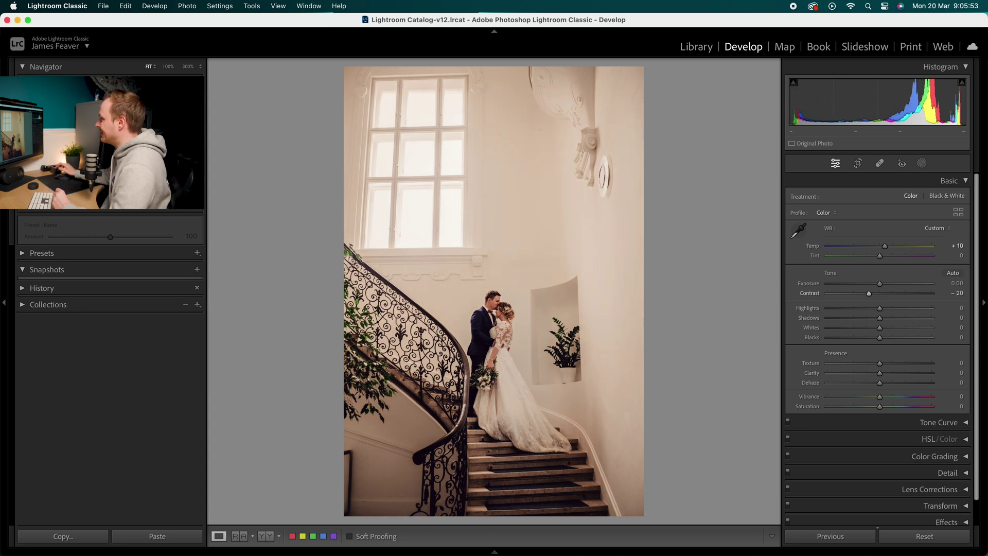
pyautogui.click(961, 309)
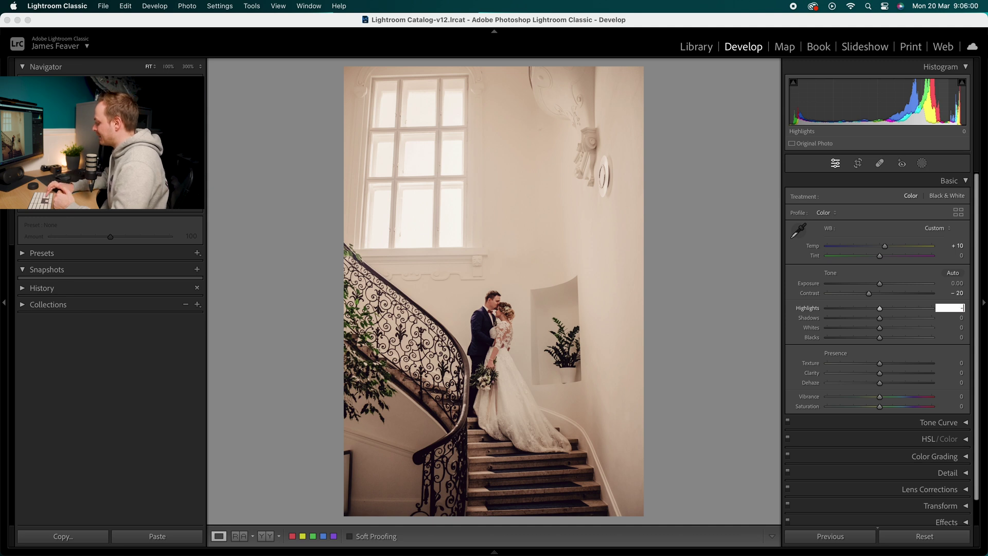
pyautogui.write('-40')
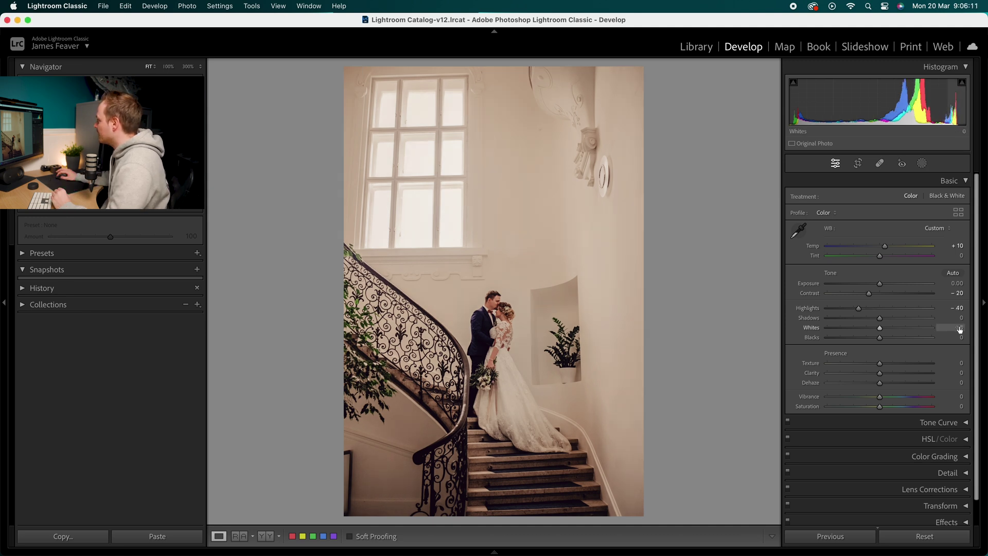
# Step: Set Shadows to -10, Whites to -40 and Blacks to +50 for a faded look
pyautogui.click(959, 319)
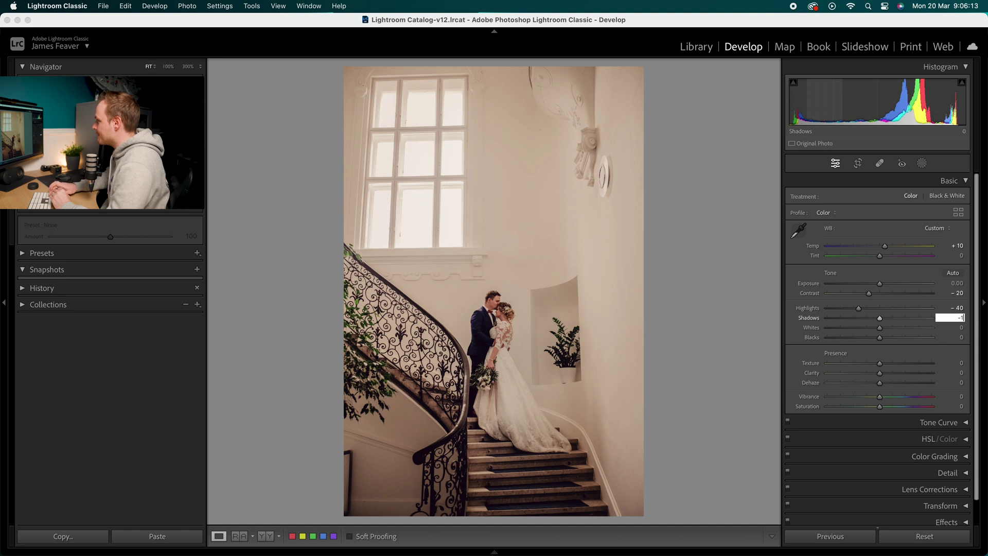
pyautogui.press('Return')
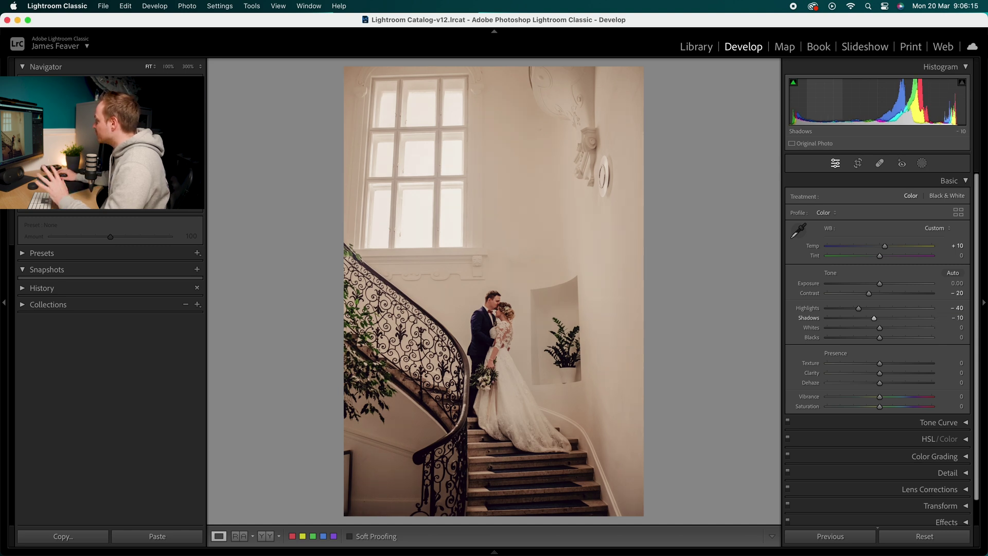
pyautogui.click(960, 328)
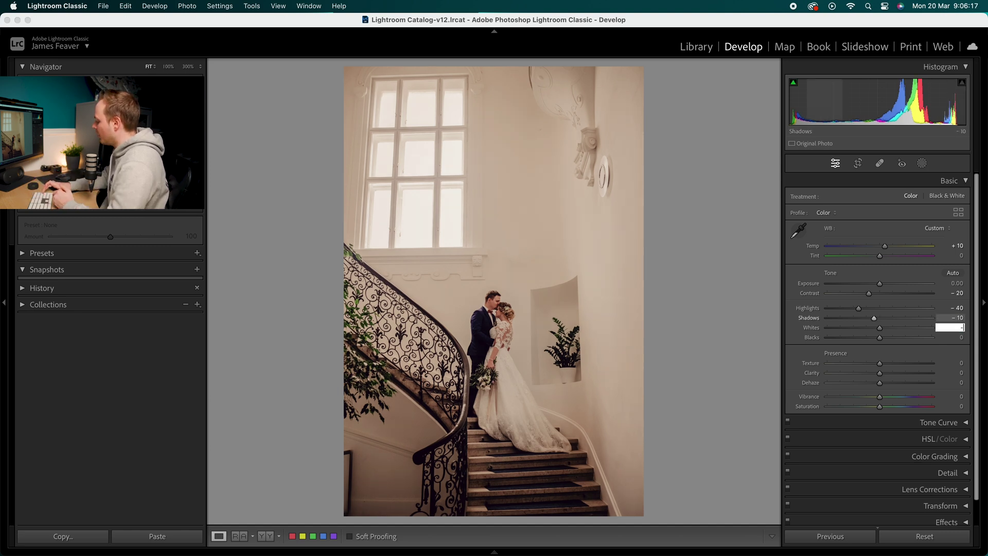
pyautogui.write('-40')
pyautogui.press('Return')
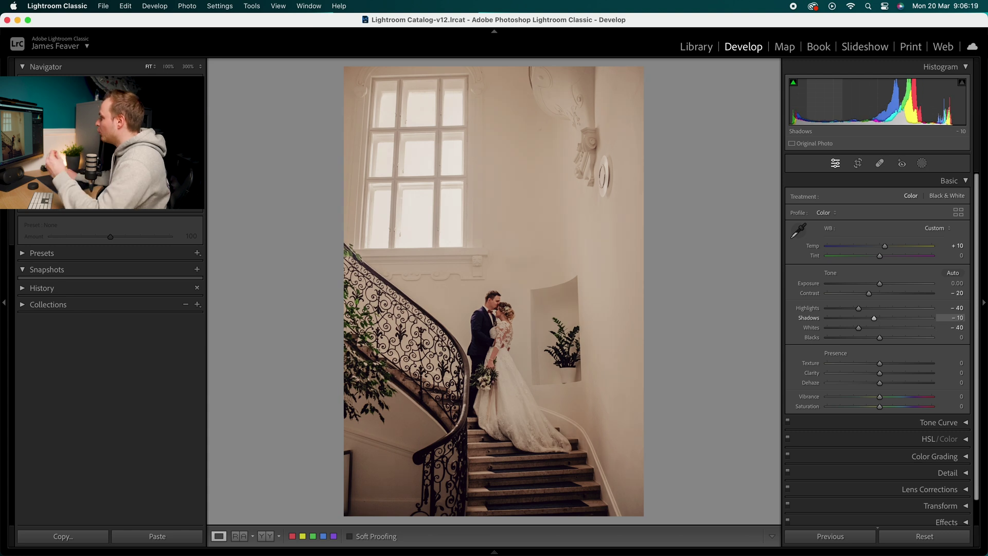
pyautogui.click(959, 338)
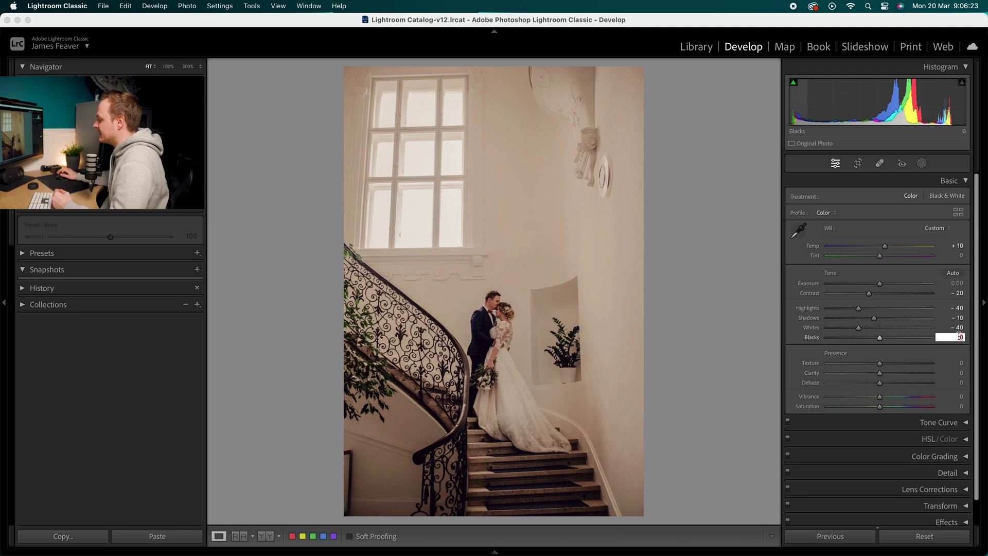
pyautogui.write('50')
pyautogui.press('Return')
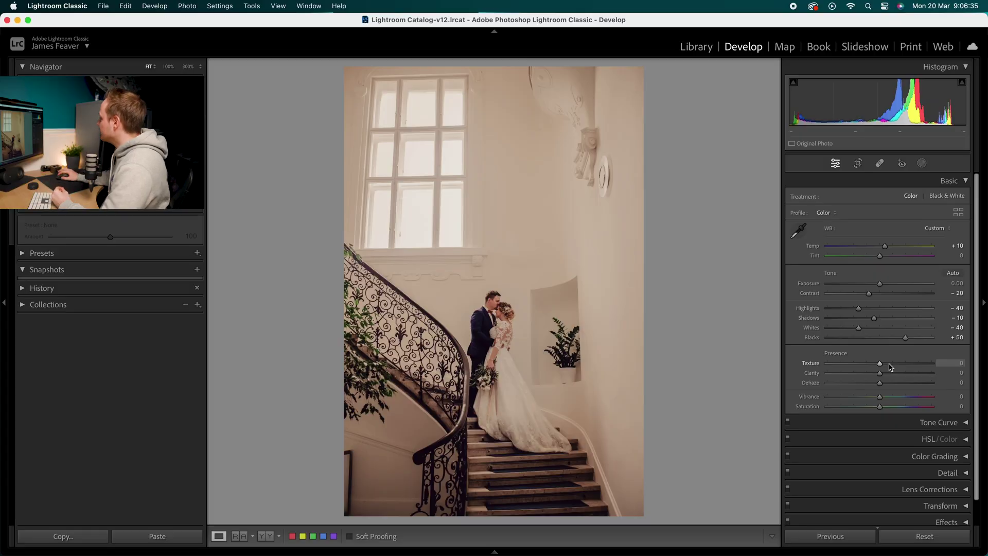
# Step: Set Presence values Texture +10, Clarity -10 and Dehaze +5
pyautogui.click(948, 363)
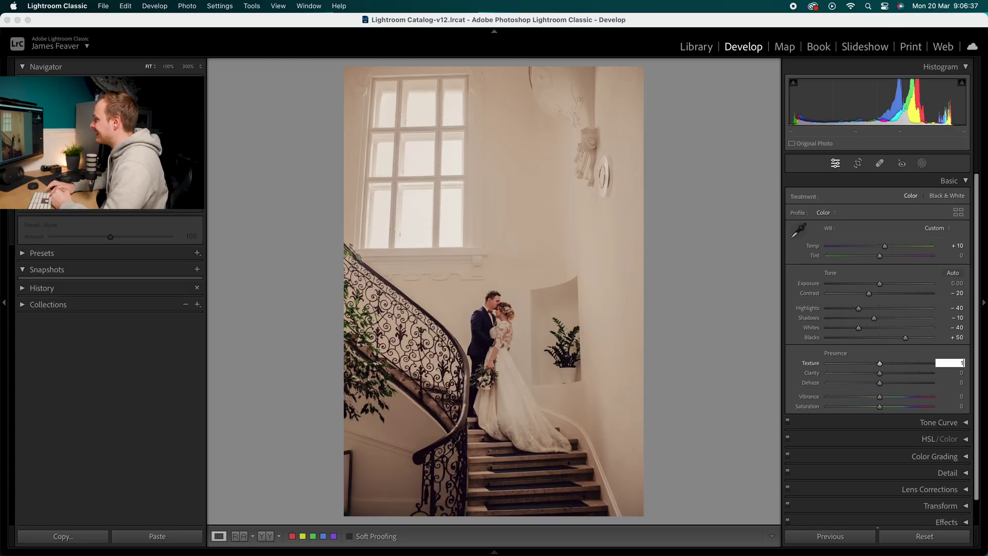
pyautogui.press('Return')
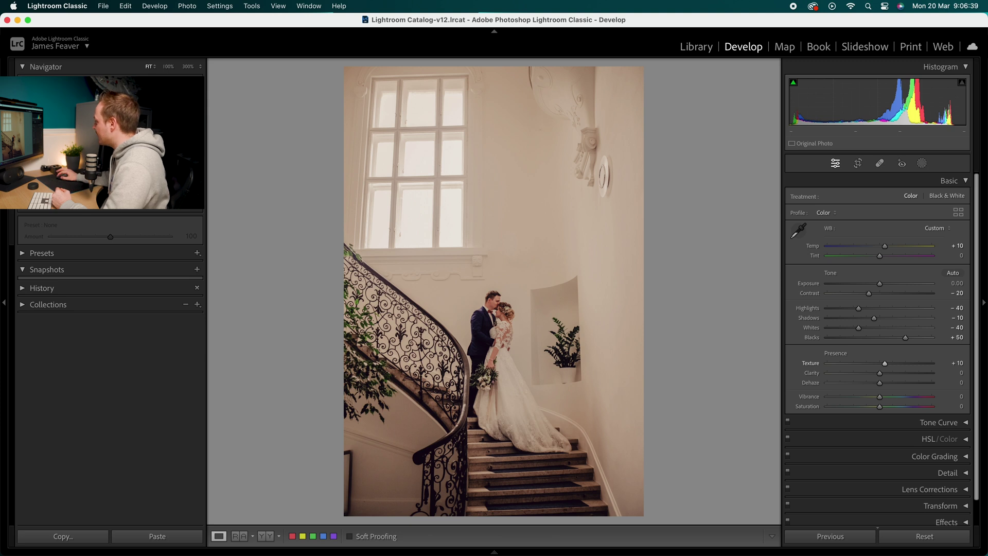
pyautogui.click(954, 374)
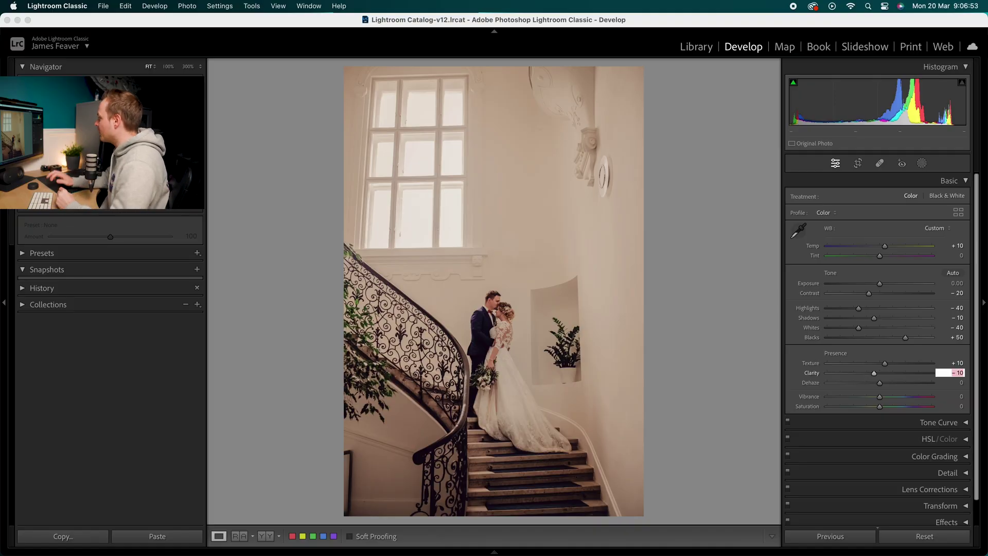
pyautogui.press('Return')
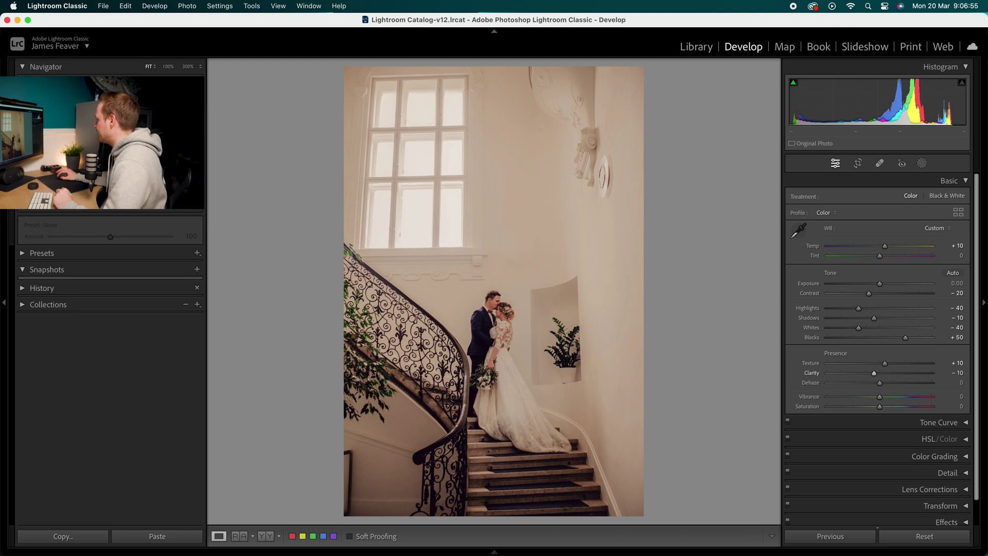
pyautogui.click(959, 383)
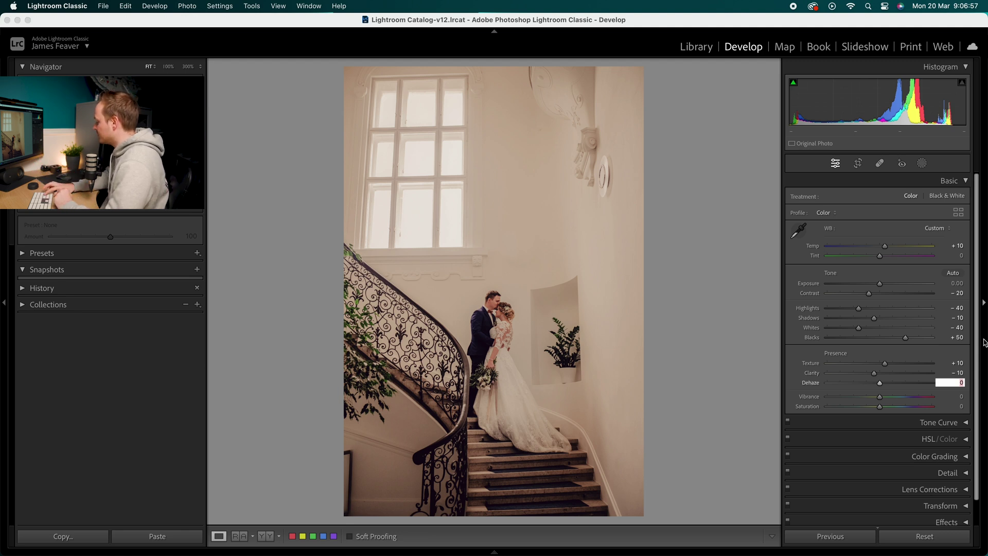
pyautogui.write('5')
pyautogui.press('Return')
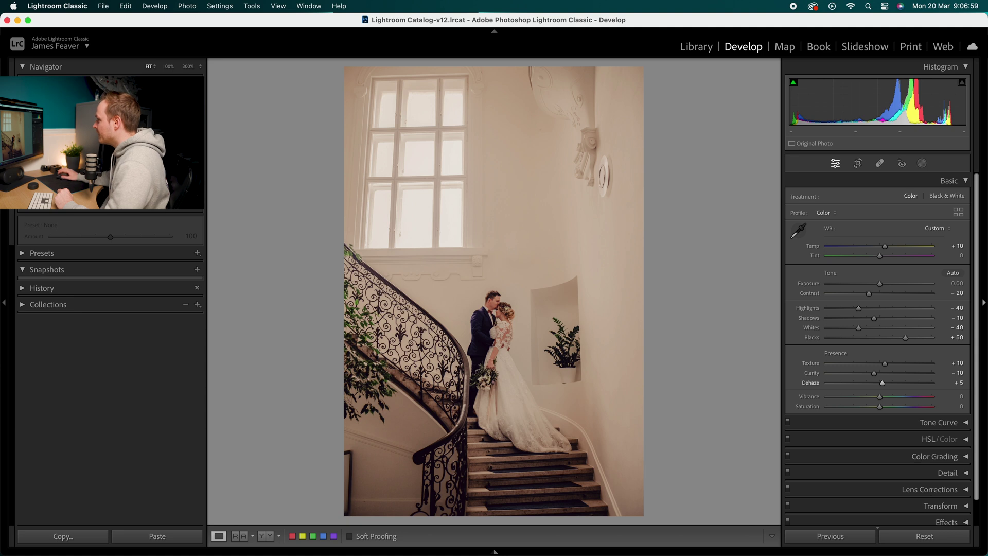
# Step: Set Vibrance +20 and Saturation -20, then collapse the Basic panel
pyautogui.click(960, 396)
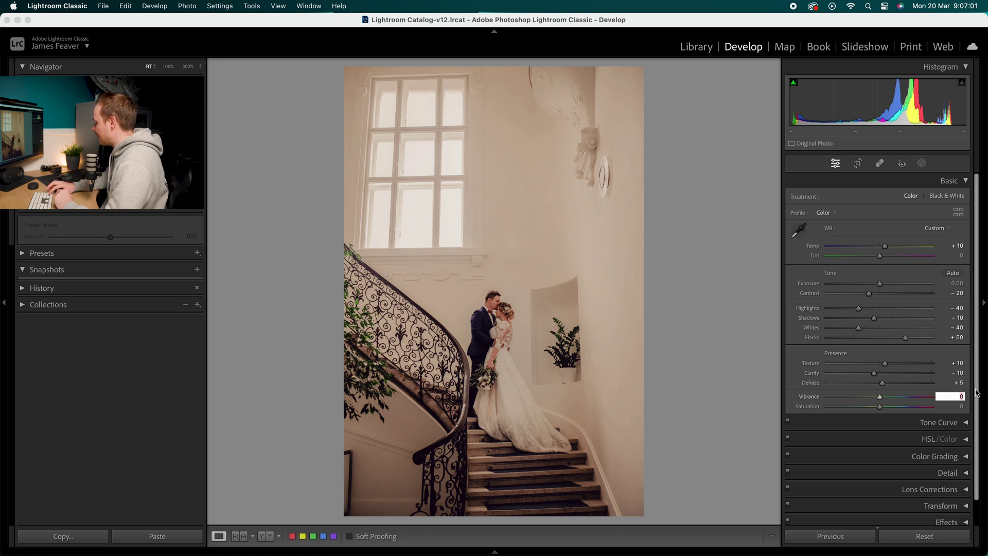
pyautogui.write('20')
pyautogui.press('Return')
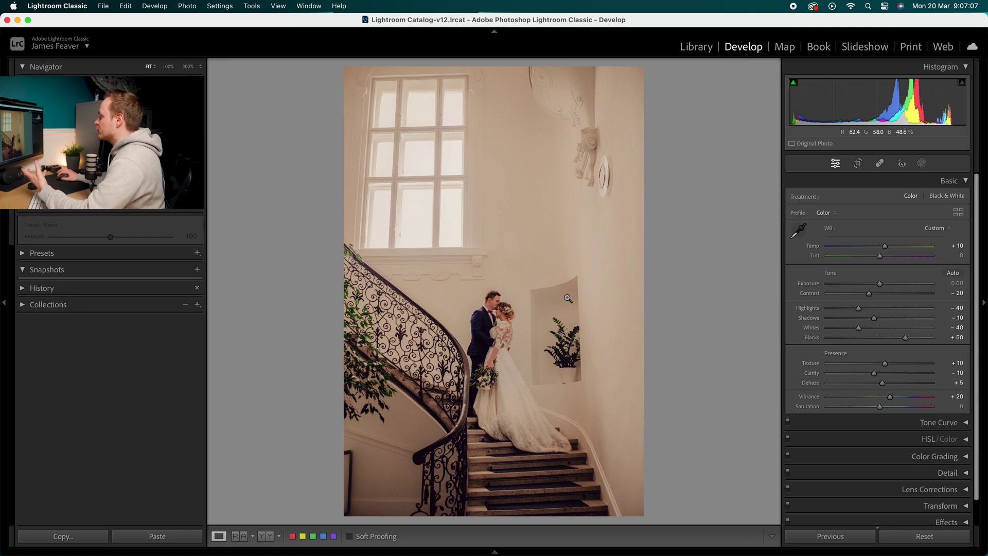
pyautogui.click(960, 407)
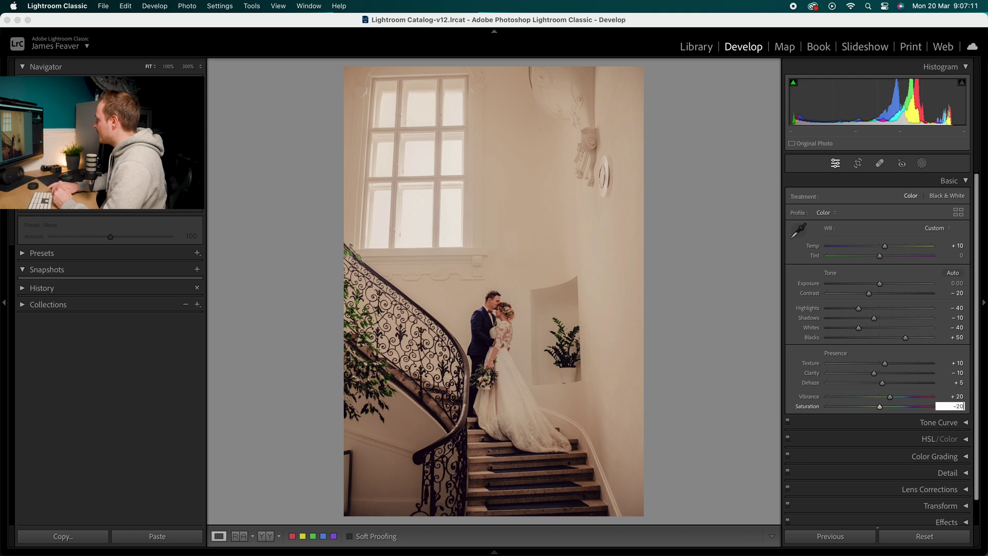
pyautogui.press('Return')
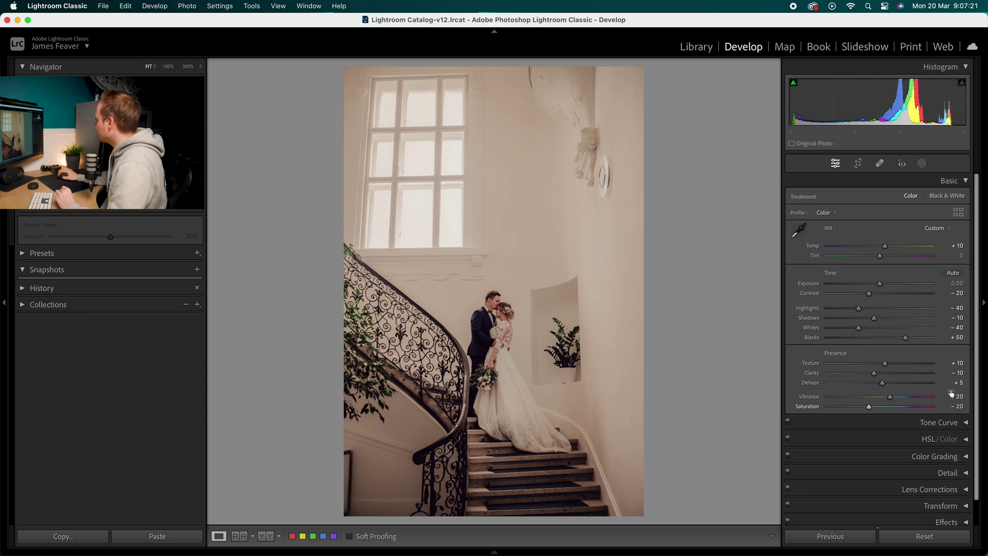
pyautogui.click(965, 183)
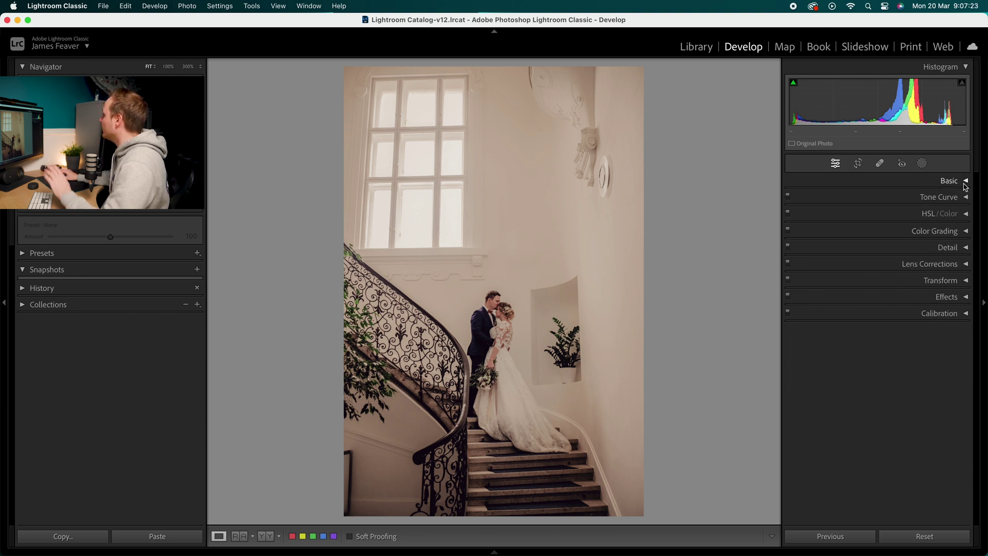
# Step: Bend the all-channel point curve into an S-curve, brightening highlights and darkening lower midtones
pyautogui.click(965, 198)
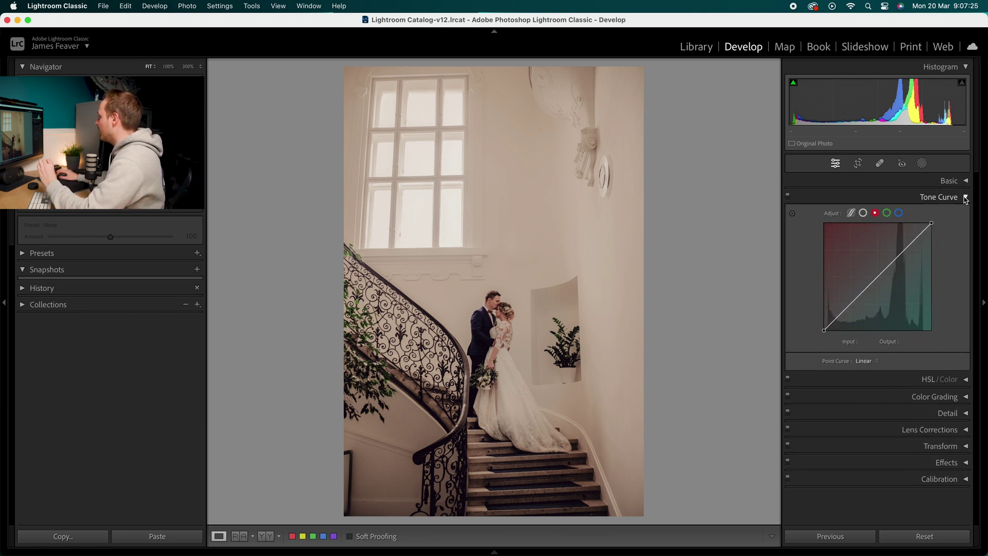
pyautogui.click(852, 214)
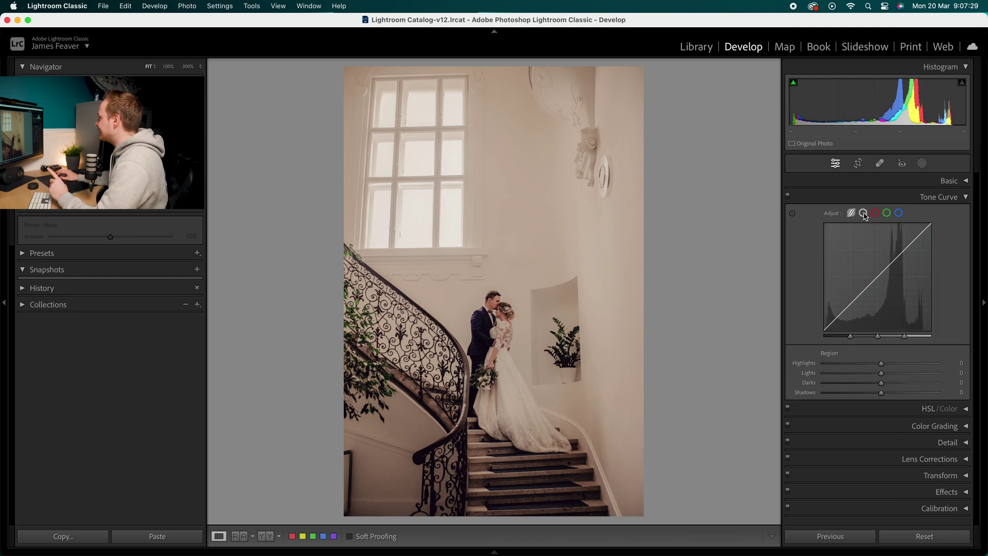
pyautogui.click(864, 214)
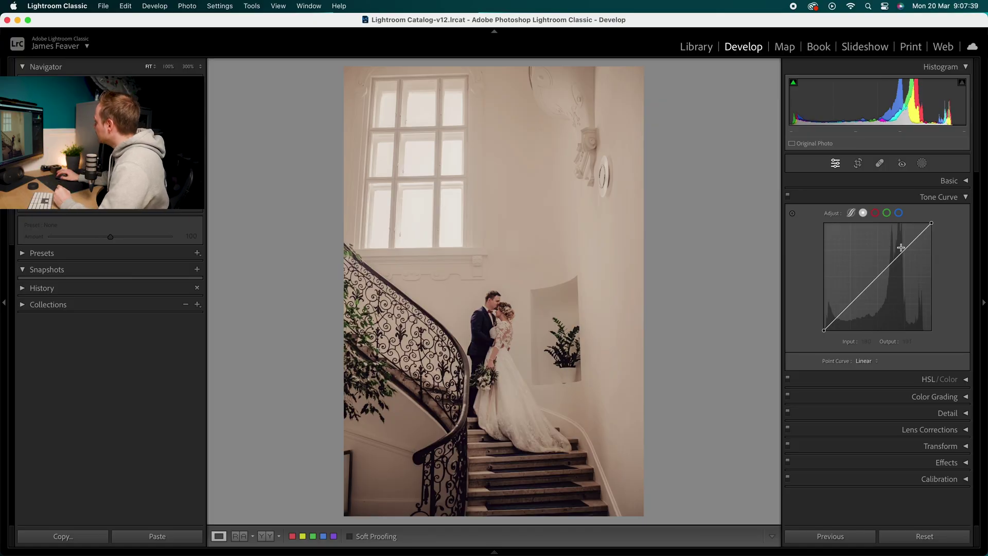
pyautogui.moveTo(904, 253); pyautogui.dragTo(898, 249)
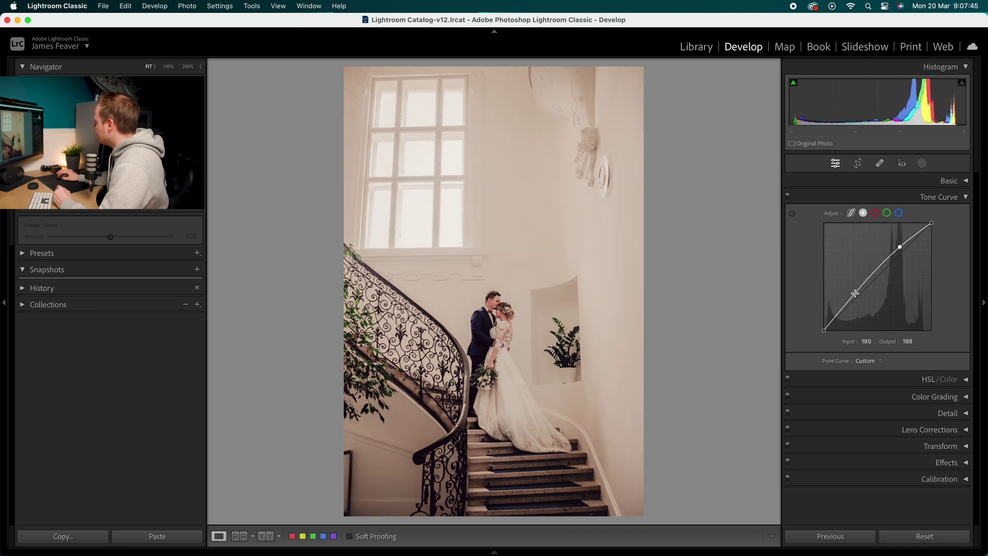
pyautogui.moveTo(854, 292); pyautogui.dragTo(855, 299)
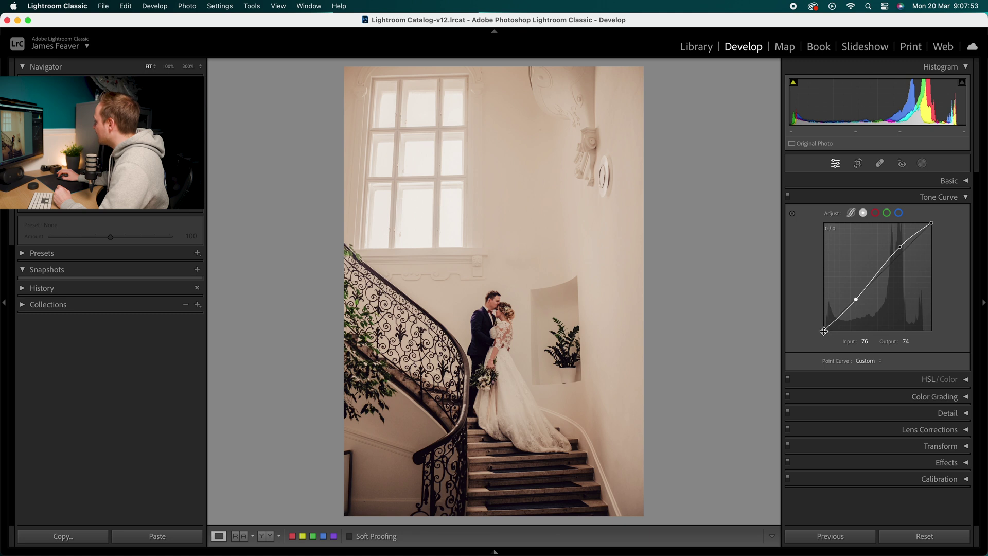
# Step: Lift the curve's black point to about output 40 to fade the shadows
pyautogui.moveTo(824, 331)
pyautogui.mouseDown()
pyautogui.moveTo(808, 320)
pyautogui.moveTo(823, 316)
pyautogui.mouseUp()
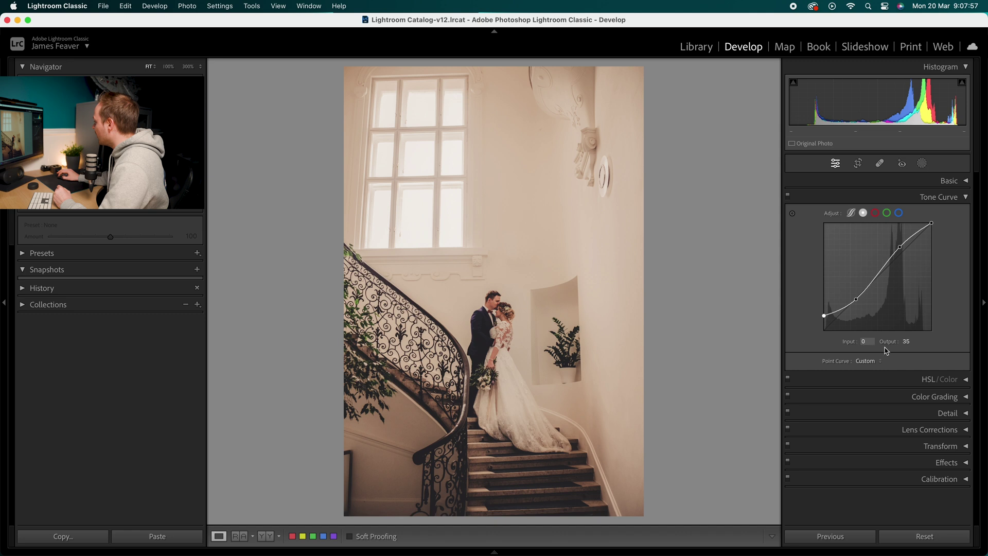
pyautogui.moveTo(823, 317); pyautogui.dragTo(811, 317)
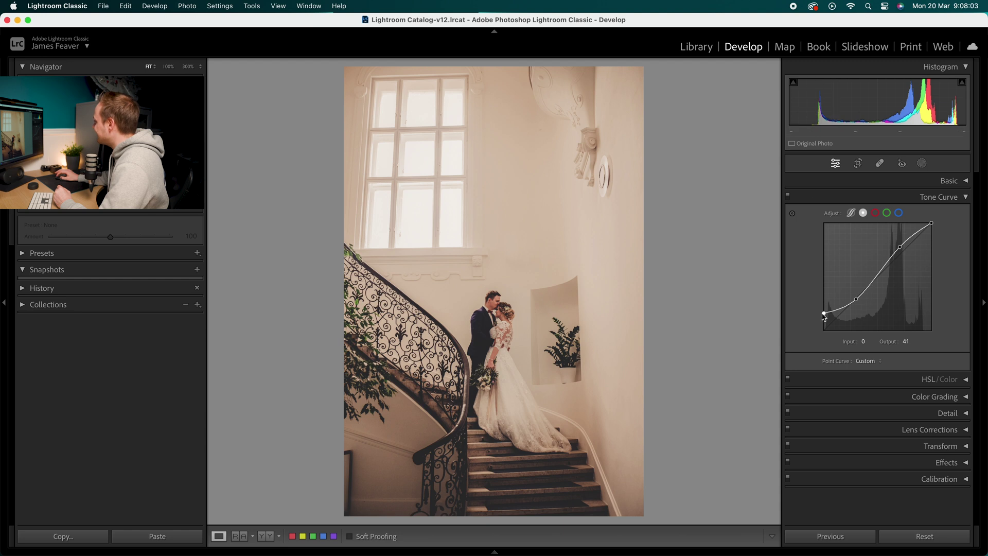
pyautogui.moveTo(823, 312); pyautogui.dragTo(797, 315)
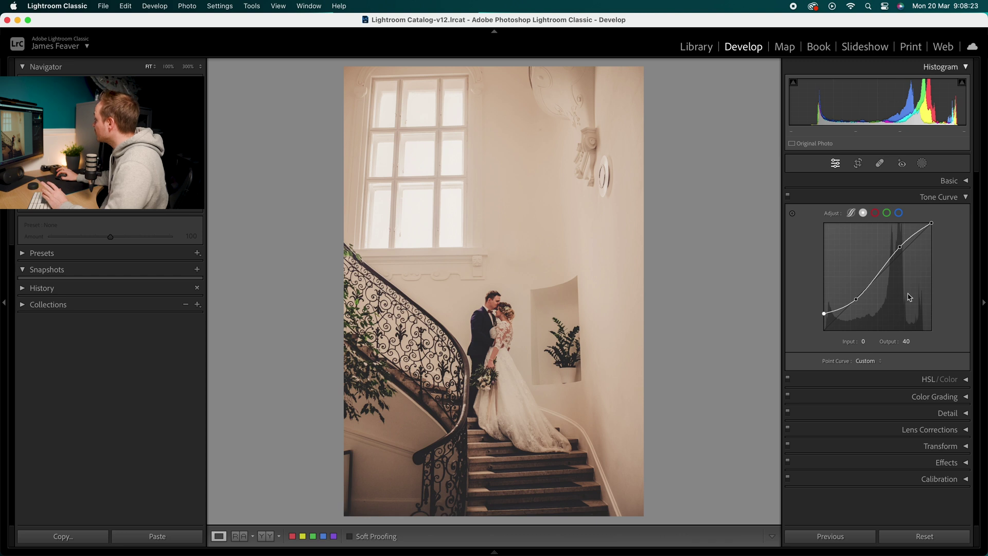
pyautogui.click(875, 214)
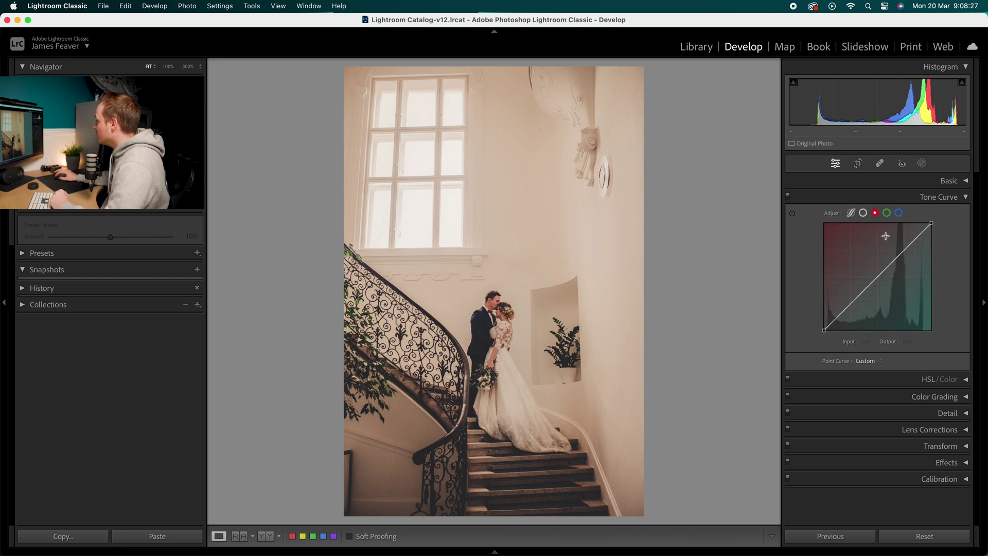
# Step: On the red curve, raise highlights slightly (182 to 188) and dip shadows (78 to 73)
pyautogui.moveTo(902, 254); pyautogui.dragTo(901, 250)
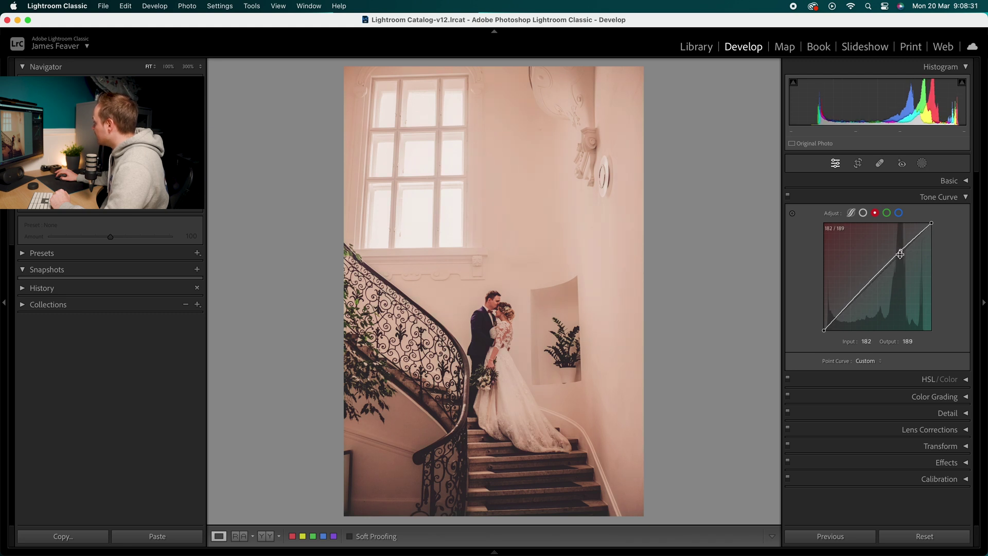
pyautogui.moveTo(858, 296); pyautogui.dragTo(840, 323)
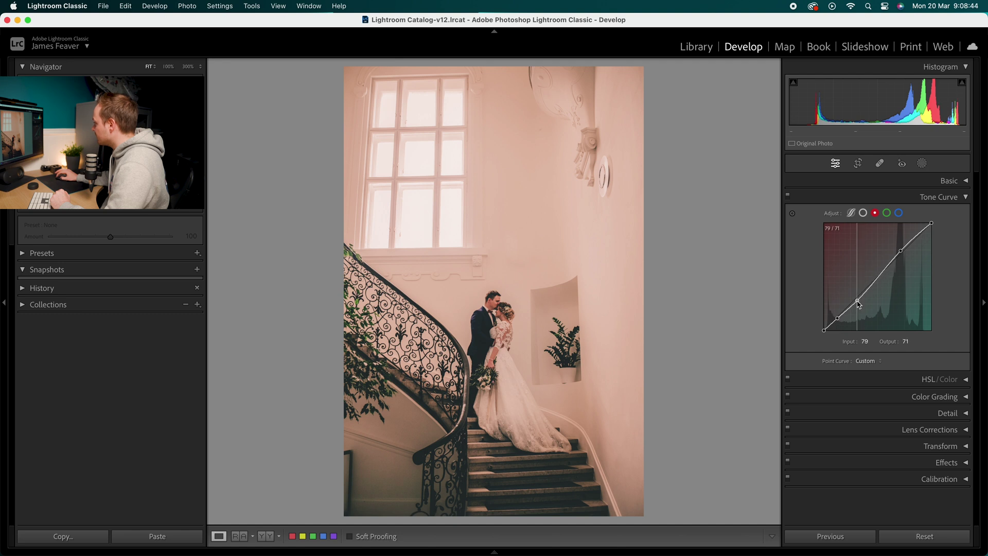
pyautogui.moveTo(859, 304); pyautogui.dragTo(858, 302)
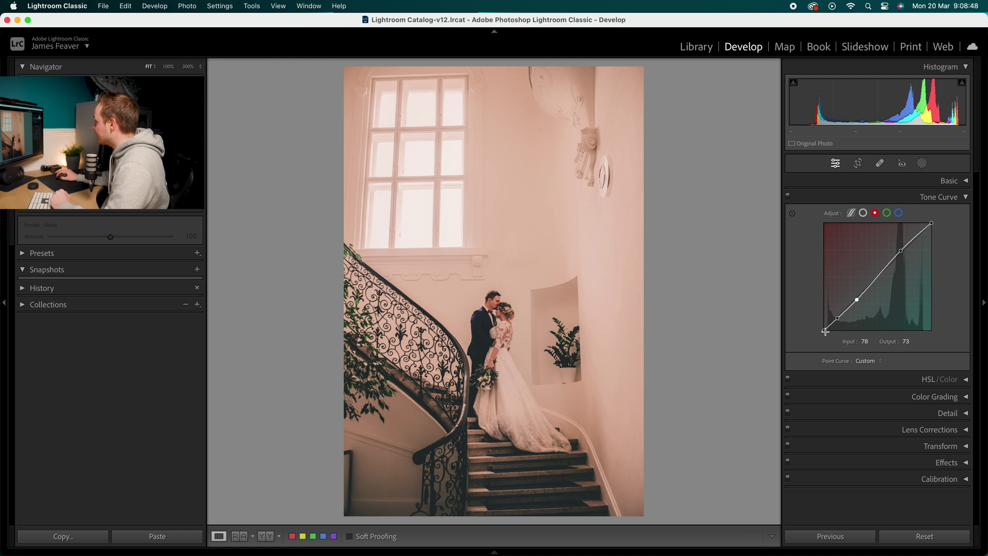
# Step: On the green curve, anchor the highlights and pull shadow points down to 67/59 and 31/24
pyautogui.click(887, 214)
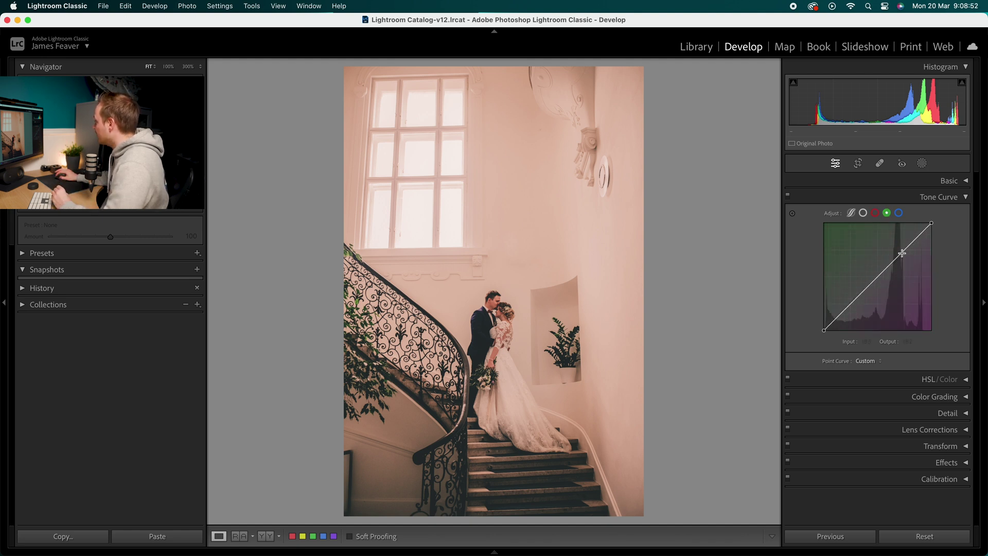
pyautogui.moveTo(902, 253); pyautogui.dragTo(901, 252)
pyautogui.moveTo(853, 302); pyautogui.dragTo(853, 308)
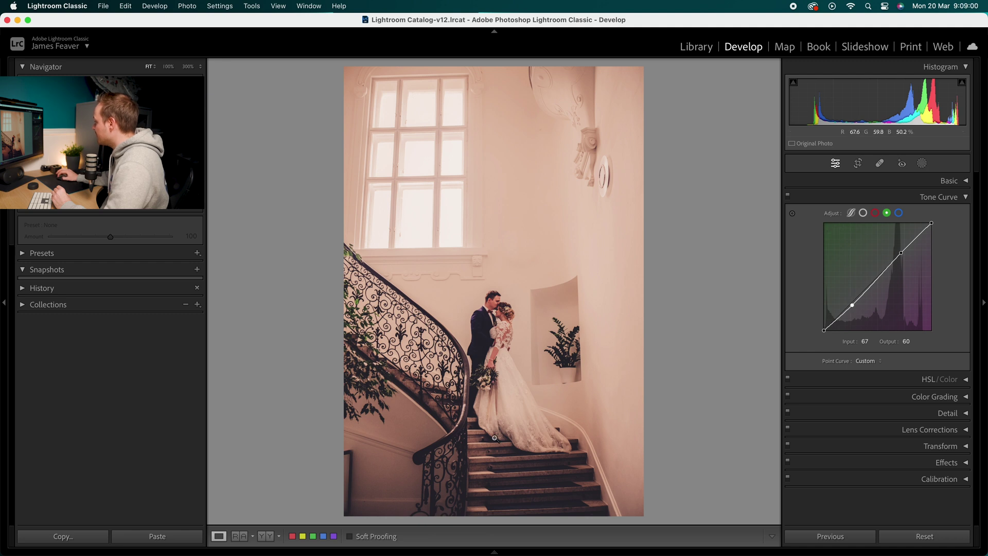
pyautogui.click(837, 320)
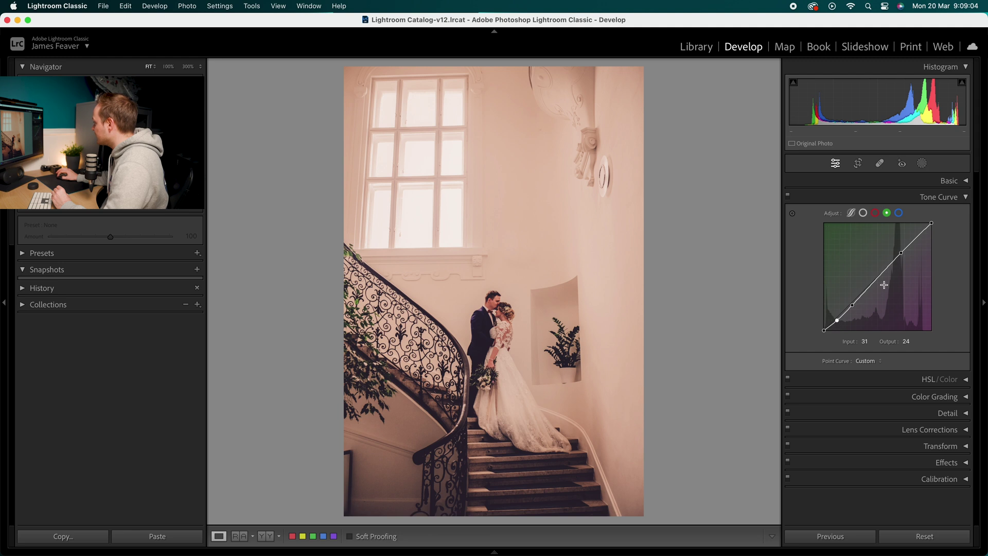
pyautogui.moveTo(853, 305); pyautogui.dragTo(853, 308)
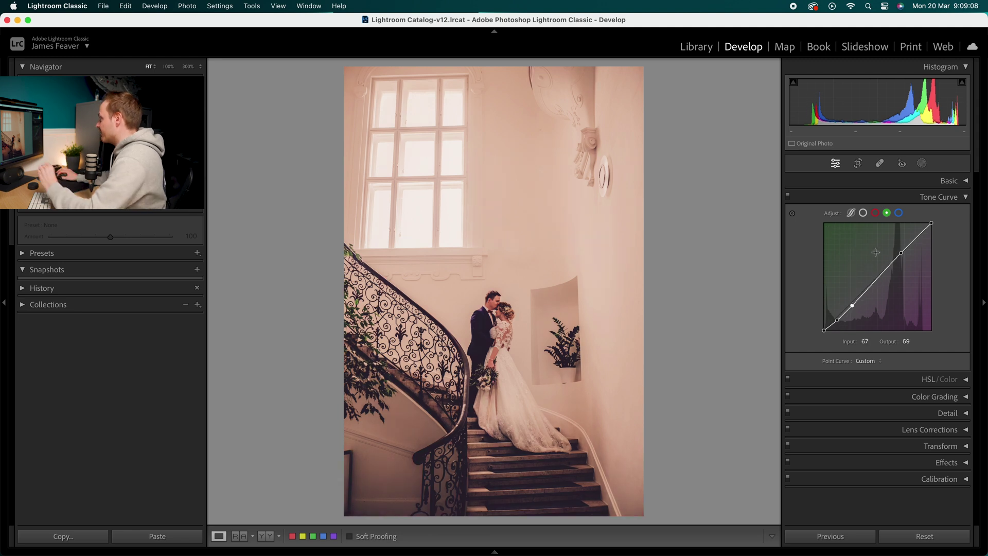
pyautogui.click(898, 213)
# Step: On the blue curve, lift highlights to 181/188 and lower shadows to 60/54 and 30/26
pyautogui.moveTo(899, 254); pyautogui.dragTo(901, 251)
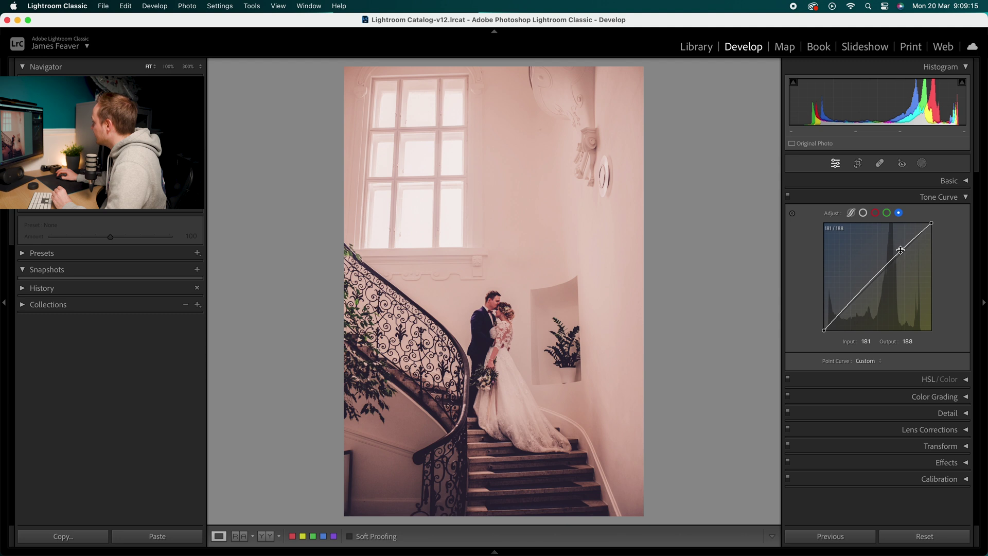
pyautogui.moveTo(850, 307); pyautogui.dragTo(850, 308)
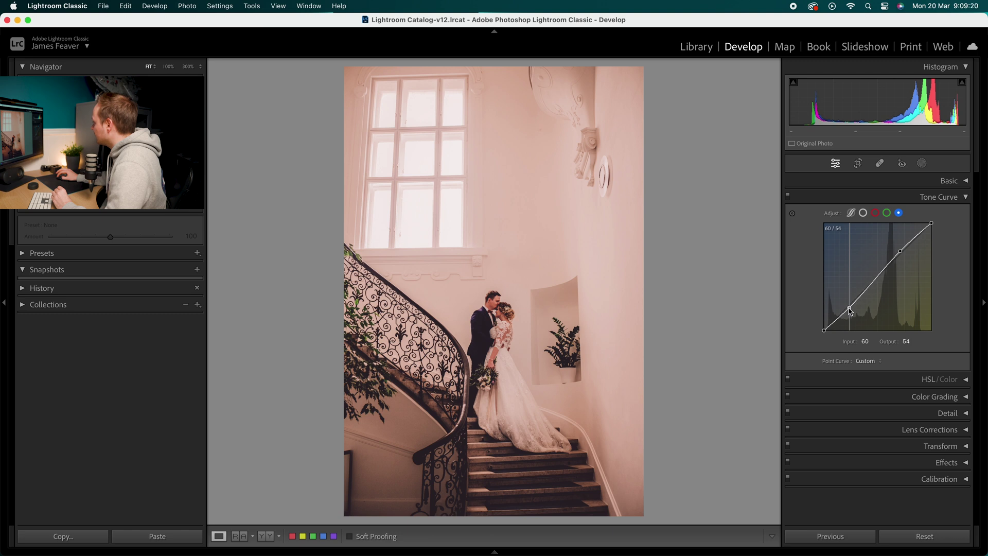
pyautogui.moveTo(836, 319); pyautogui.dragTo(836, 320)
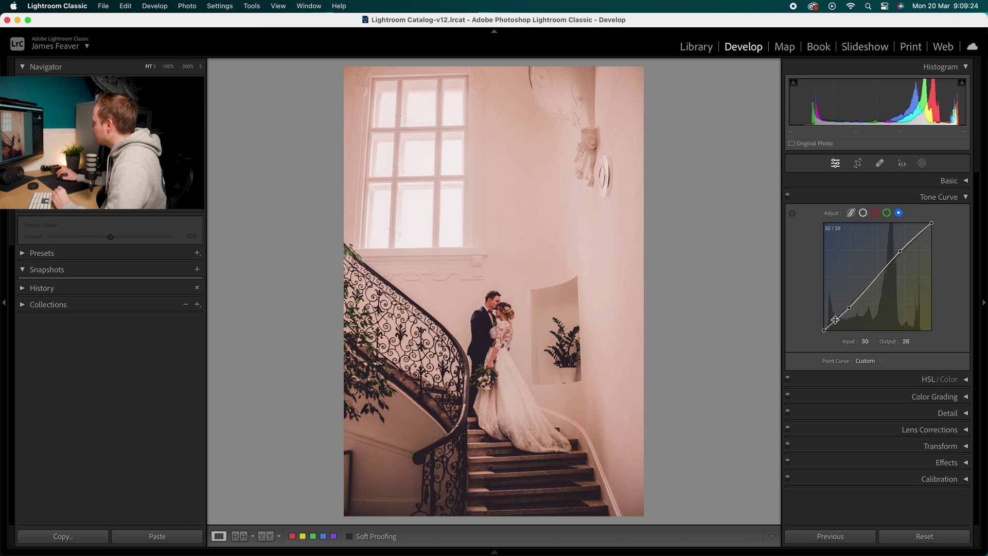
pyautogui.click(876, 213)
pyautogui.click(887, 214)
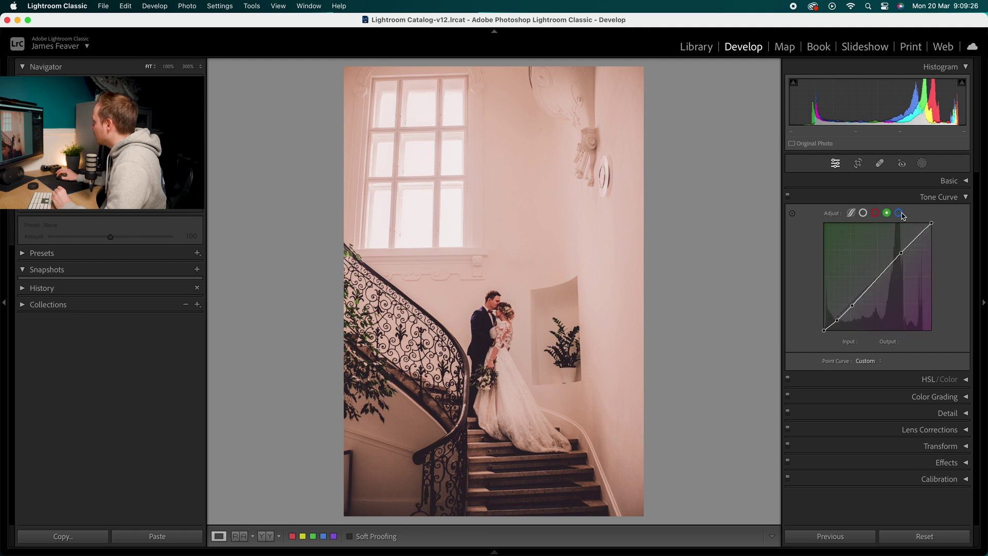
pyautogui.click(901, 214)
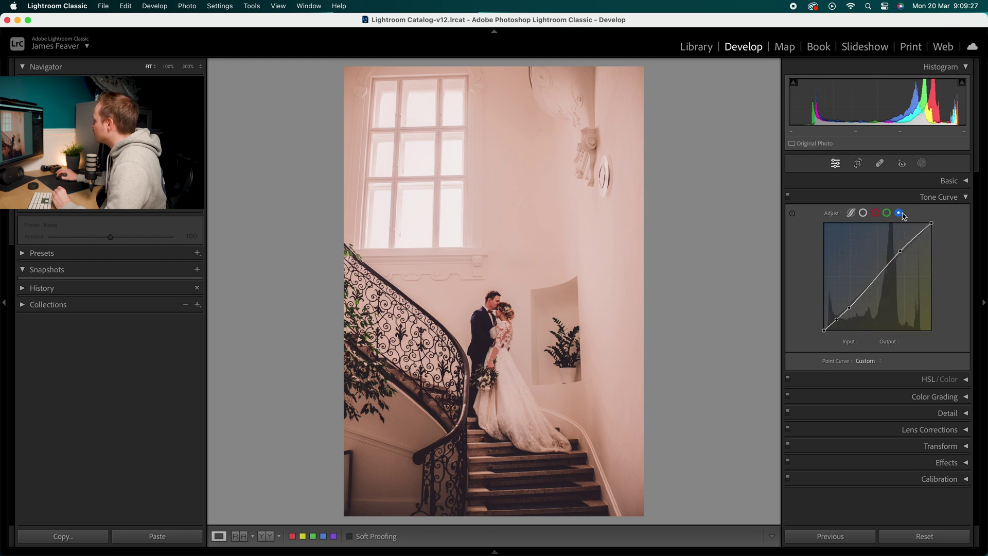
pyautogui.click(864, 213)
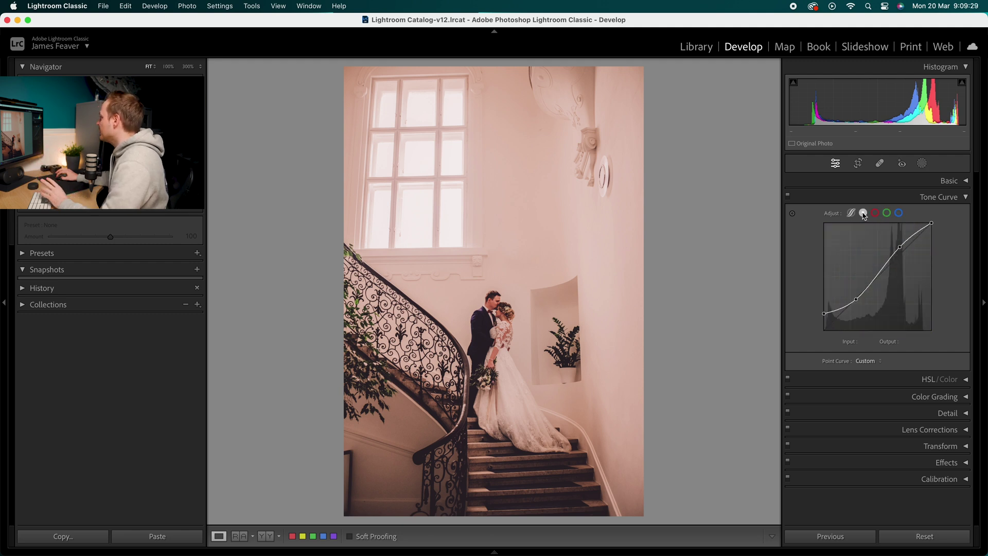
pyautogui.click(788, 197)
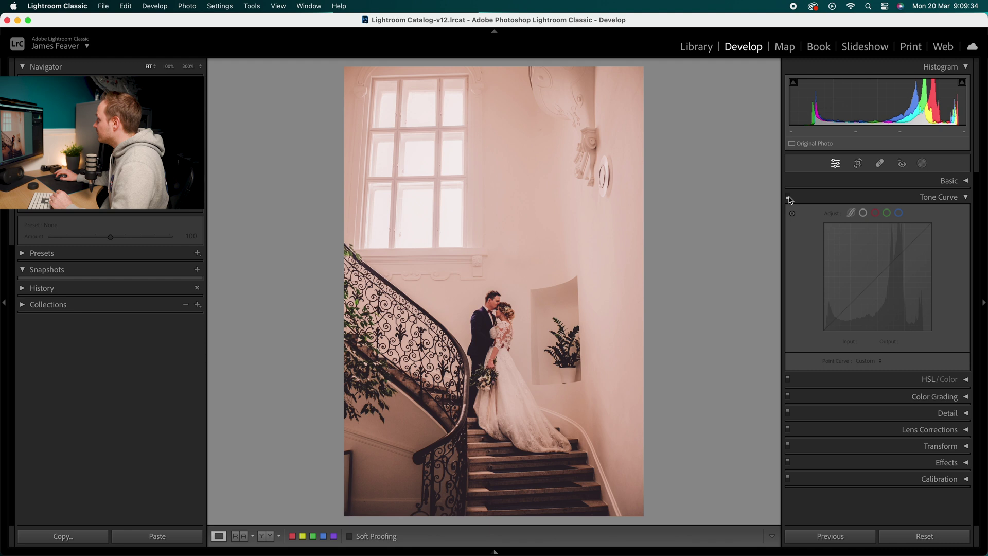
pyautogui.click(788, 197)
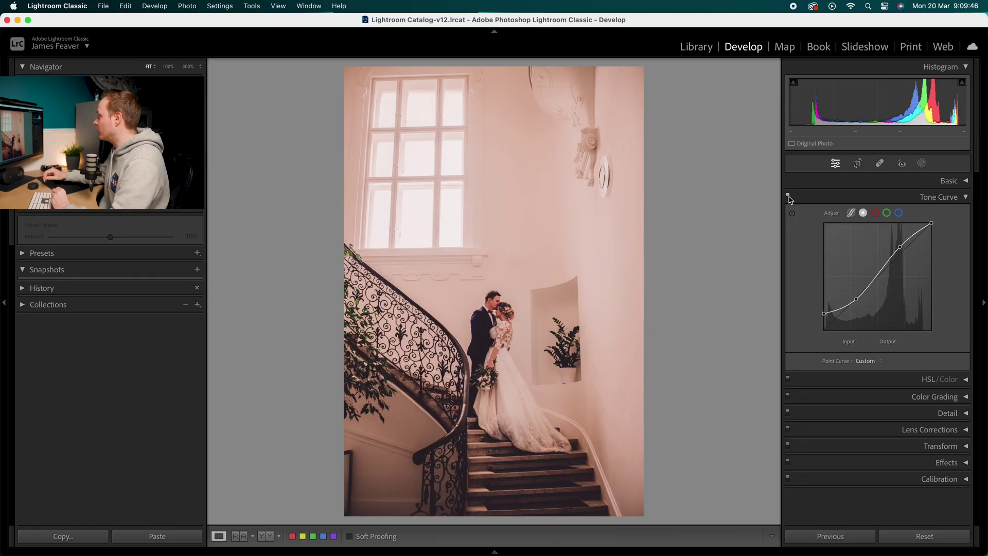
# Step: Collapse Tone Curve, show HSL/Color hue sliders and set the Red hue to -10
pyautogui.click(967, 199)
pyautogui.click(966, 214)
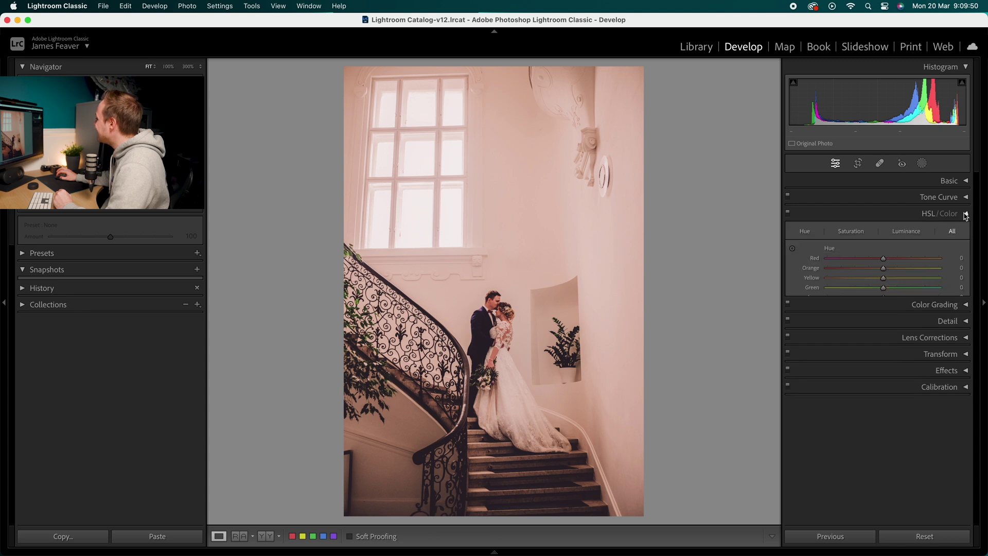
pyautogui.click(805, 231)
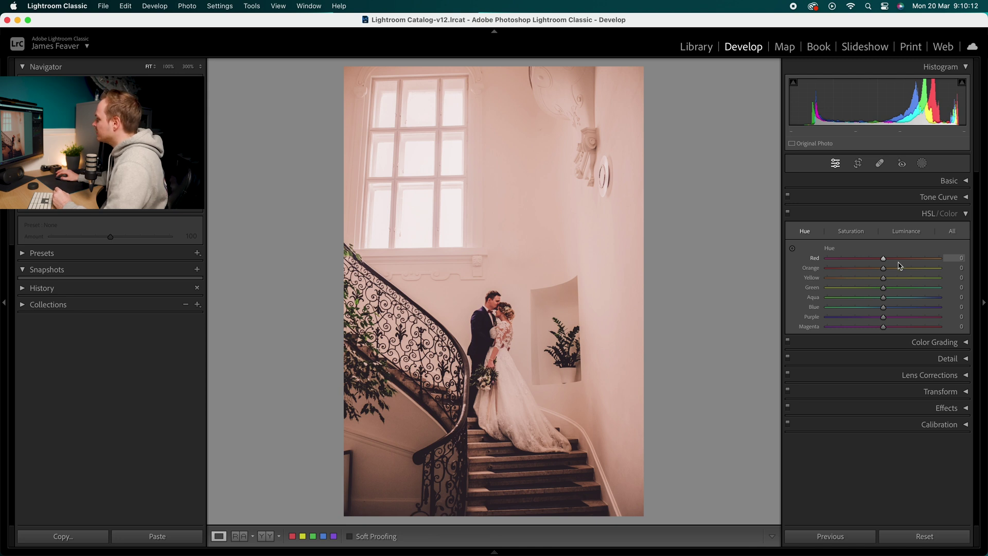
pyautogui.click(957, 258)
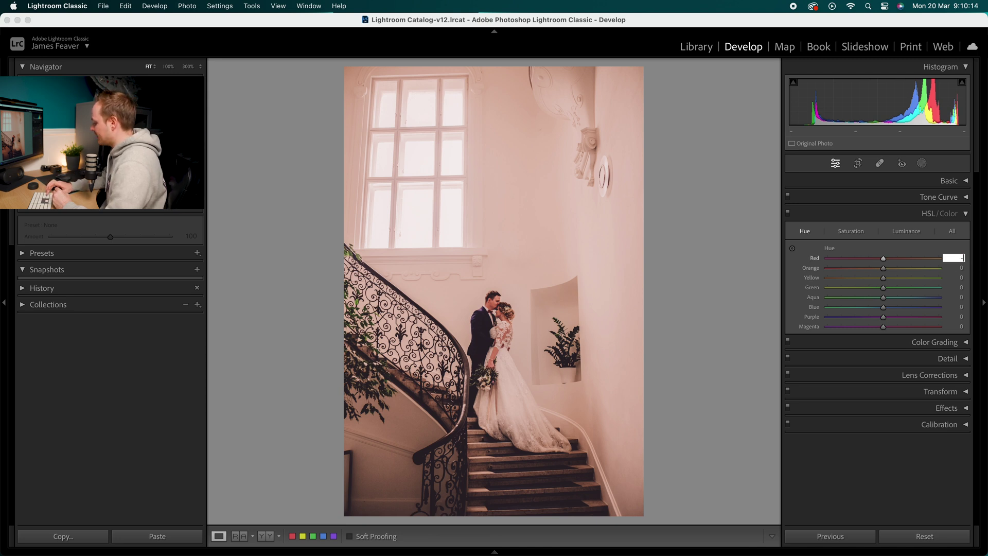
pyautogui.write('-10')
pyautogui.press('Return')
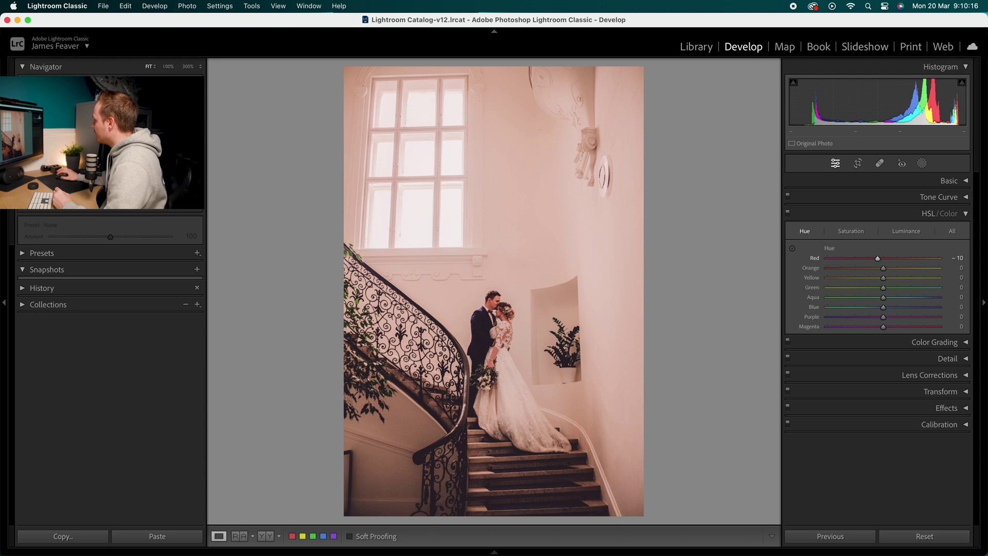
# Step: Set the Orange hue to +15, Yellow to +30 and Green to -50
pyautogui.click(961, 268)
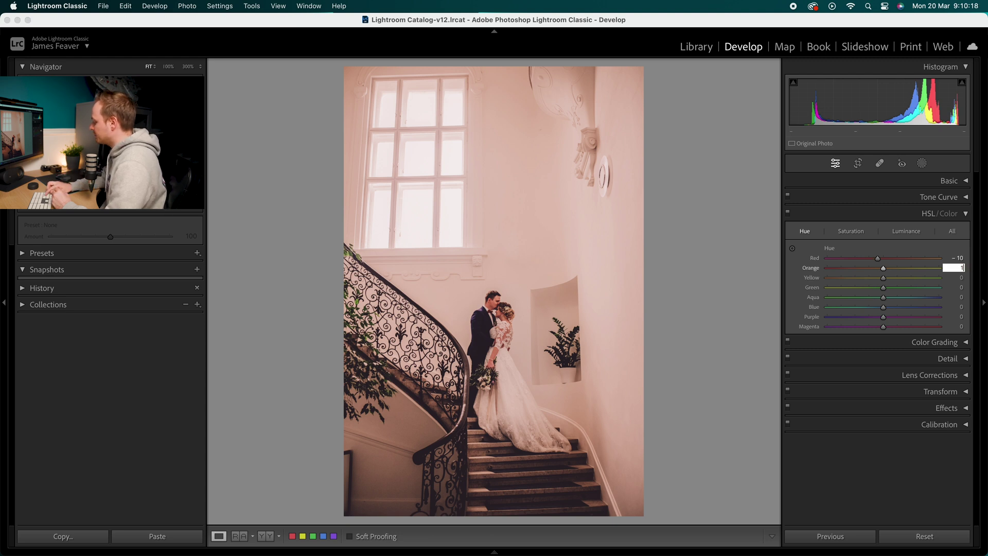
pyautogui.press('Return')
pyautogui.click(961, 278)
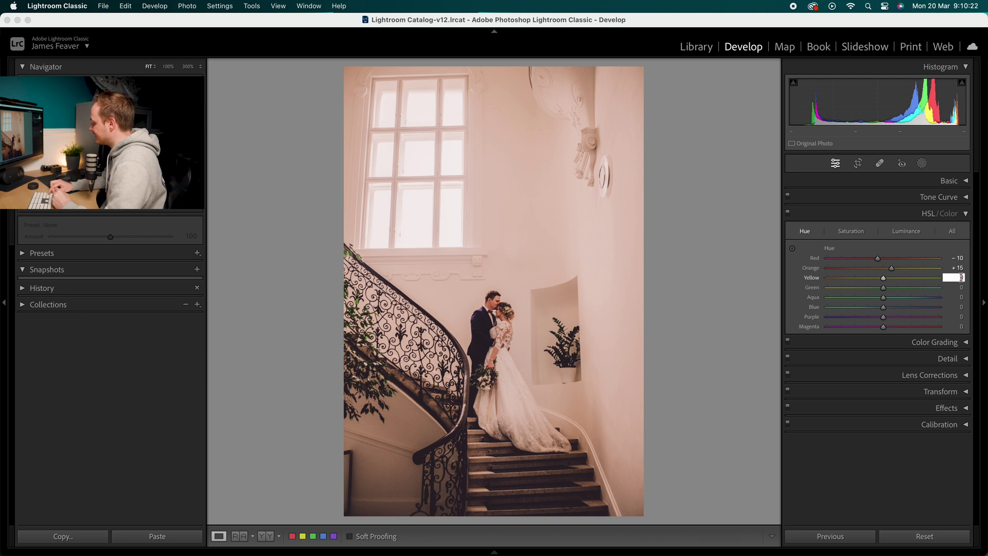
pyautogui.press('Return')
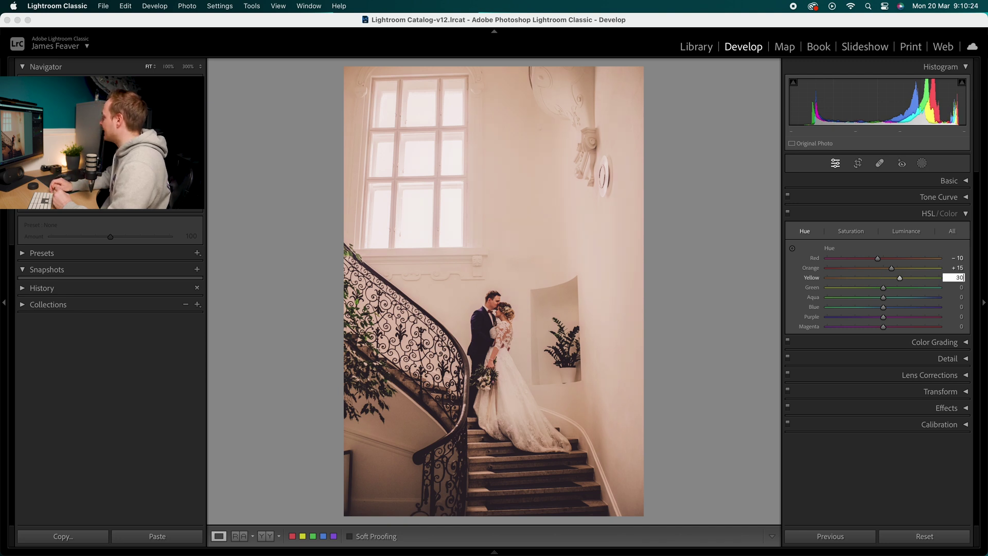
pyautogui.click(959, 287)
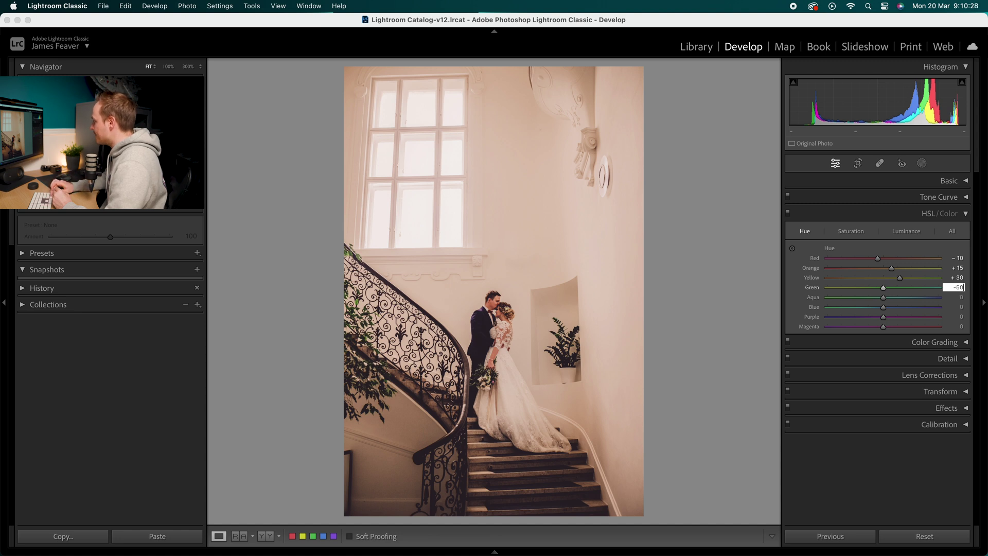
pyautogui.write('-50')
pyautogui.press('Return')
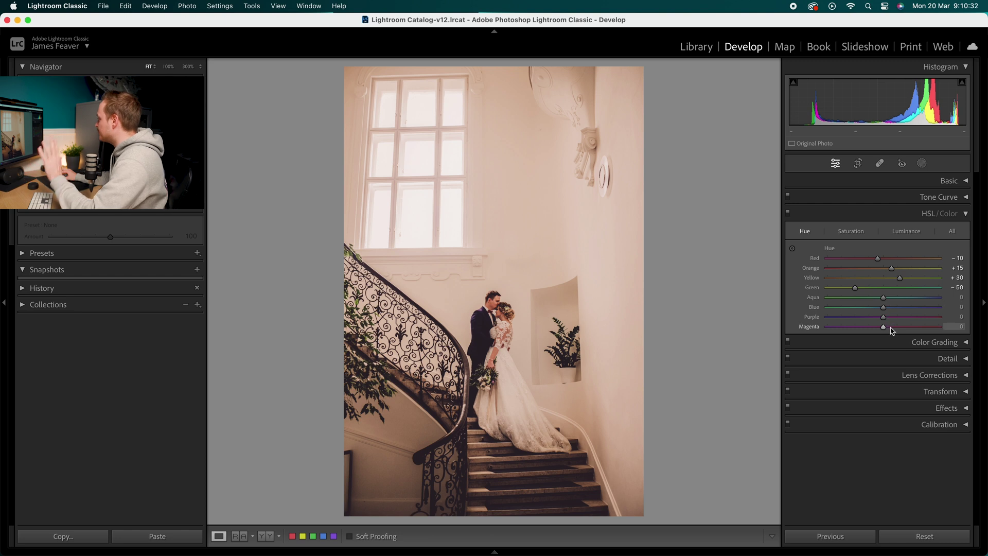
# Step: In HSL Saturation, set Red to -20, Orange to +20 and Yellow to -70
pyautogui.click(852, 233)
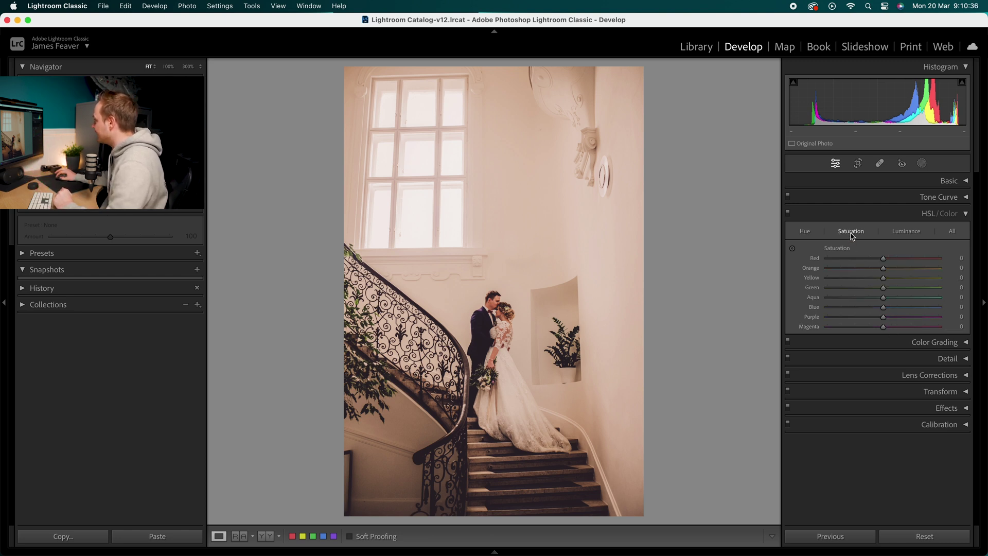
pyautogui.click(957, 258)
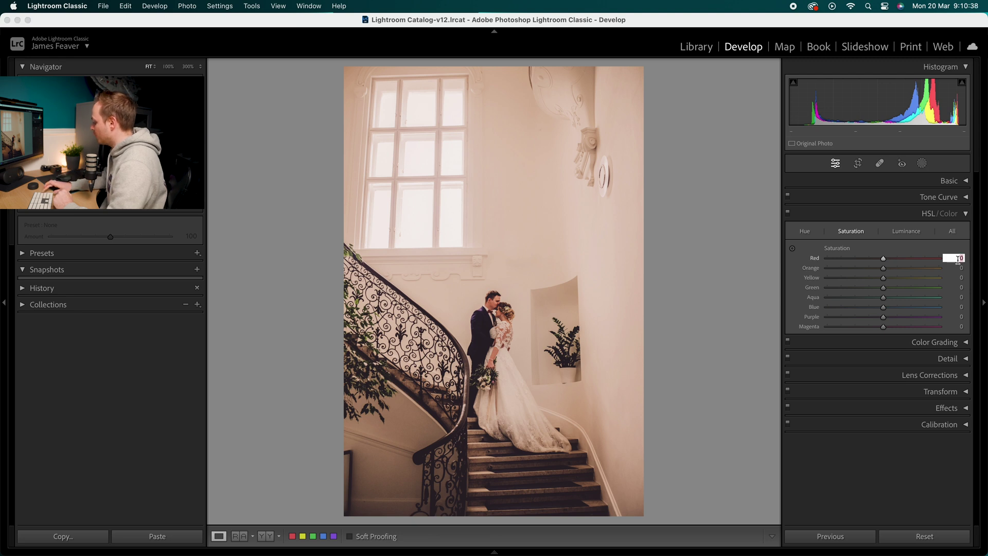
pyautogui.write('-20')
pyautogui.press('Return')
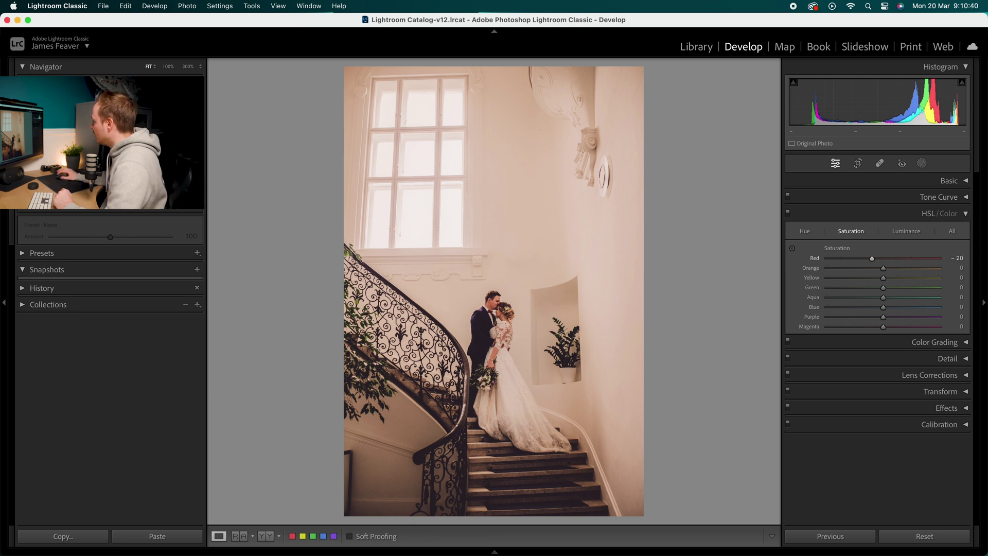
pyautogui.click(957, 268)
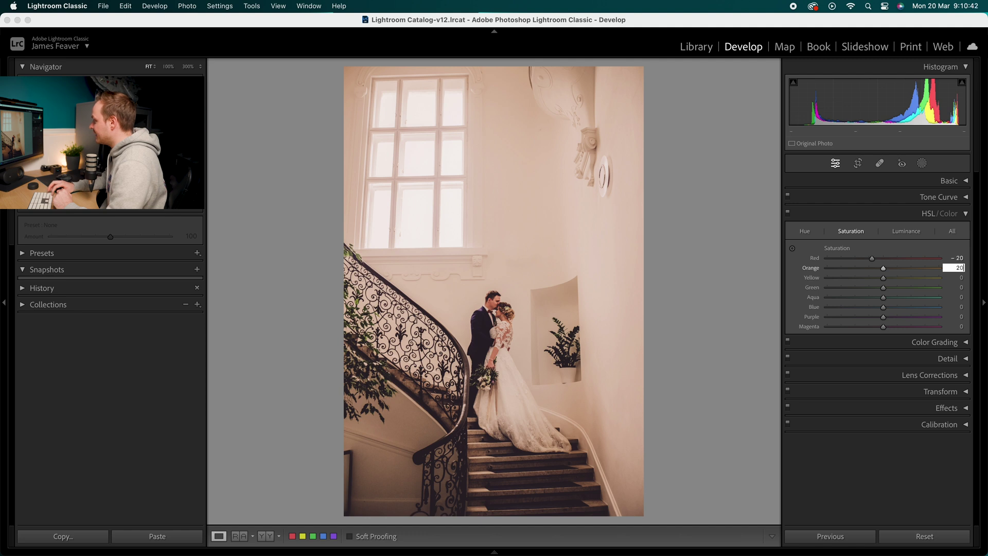
pyautogui.press('Return')
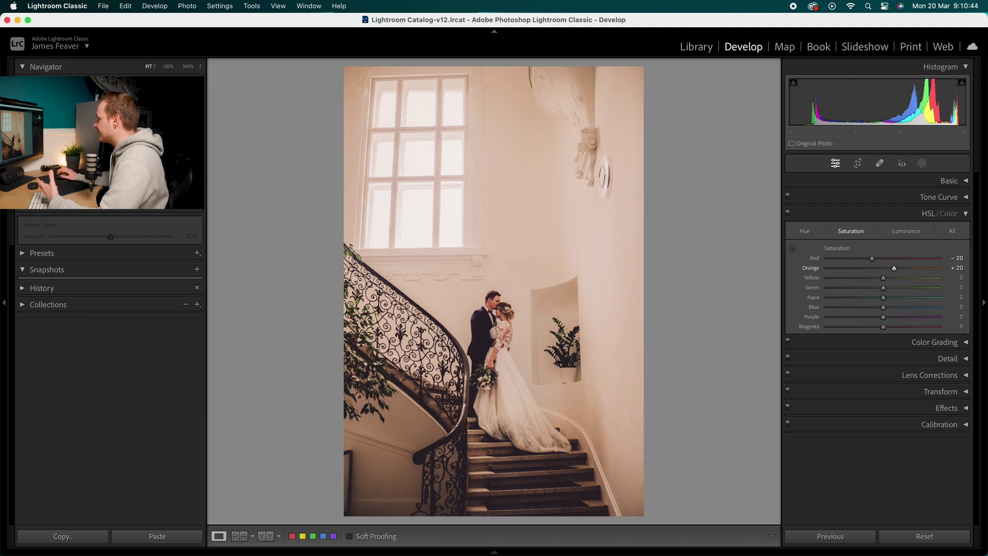
pyautogui.click(958, 279)
pyautogui.click(960, 279)
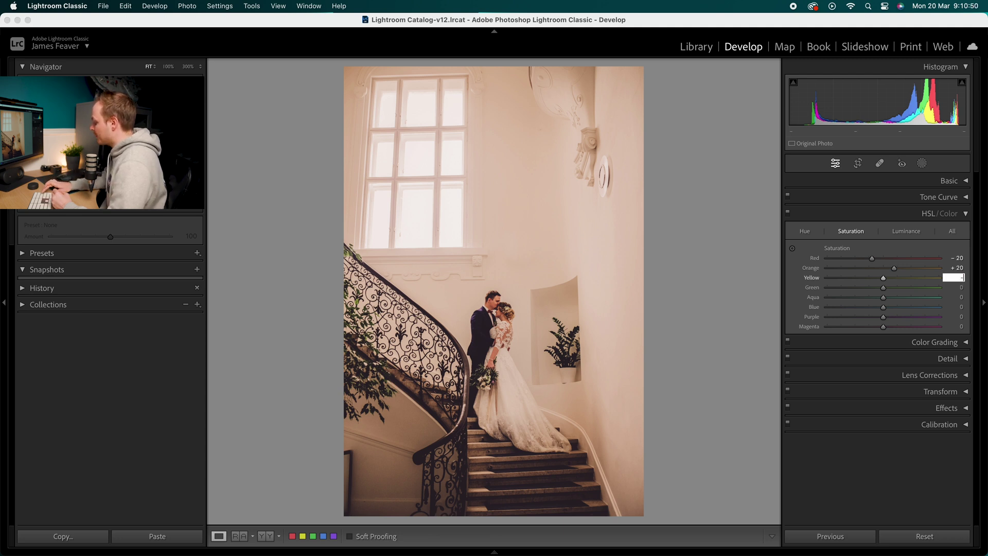
pyautogui.press('Return')
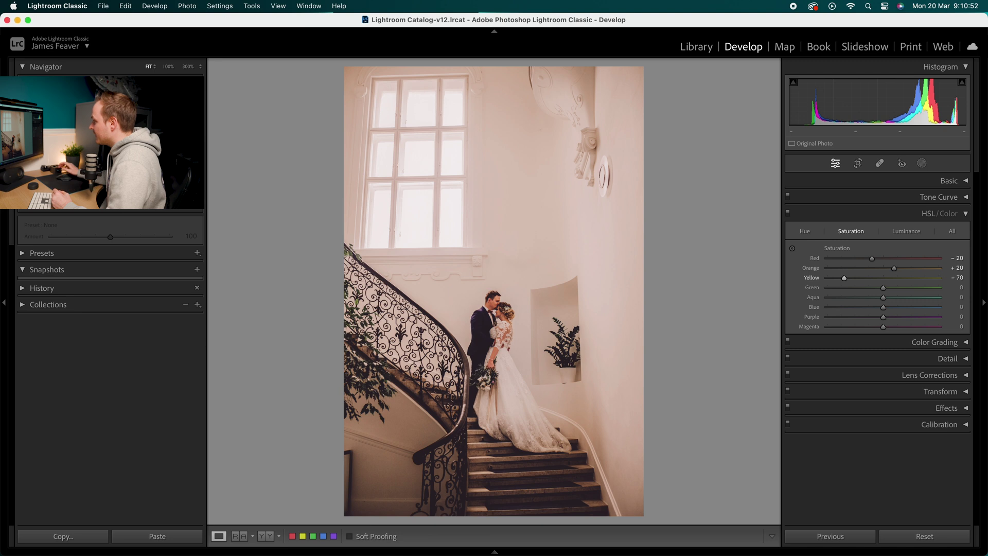
# Step: Set Green saturation to -20, and Aqua and Blue saturation to -50
pyautogui.click(959, 287)
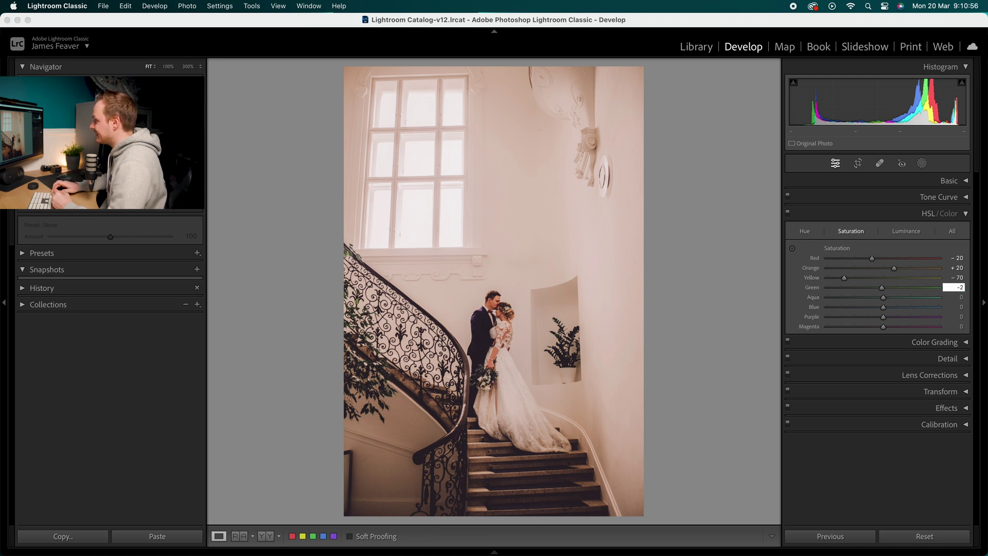
pyautogui.write('-20')
pyautogui.press('Return')
pyautogui.click(958, 297)
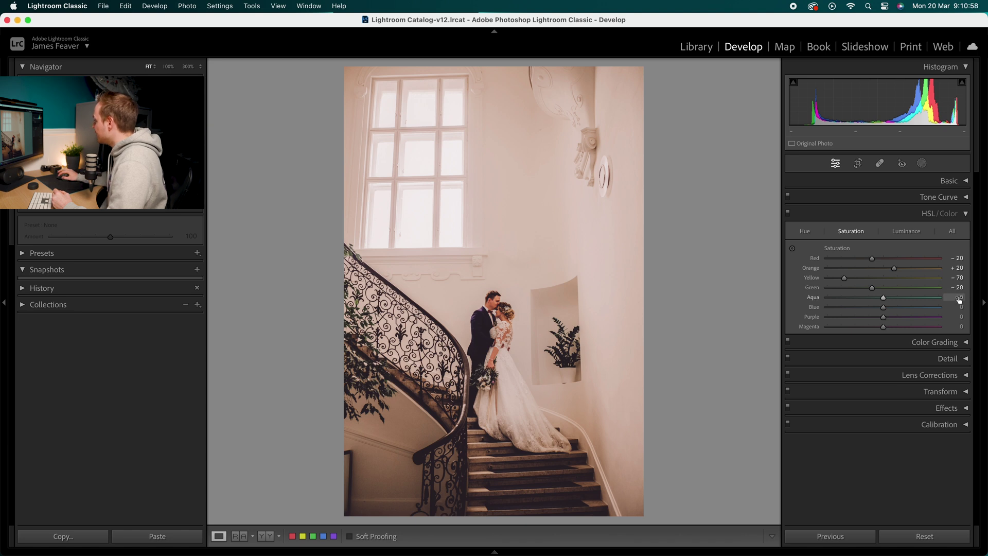
pyautogui.write('-5')
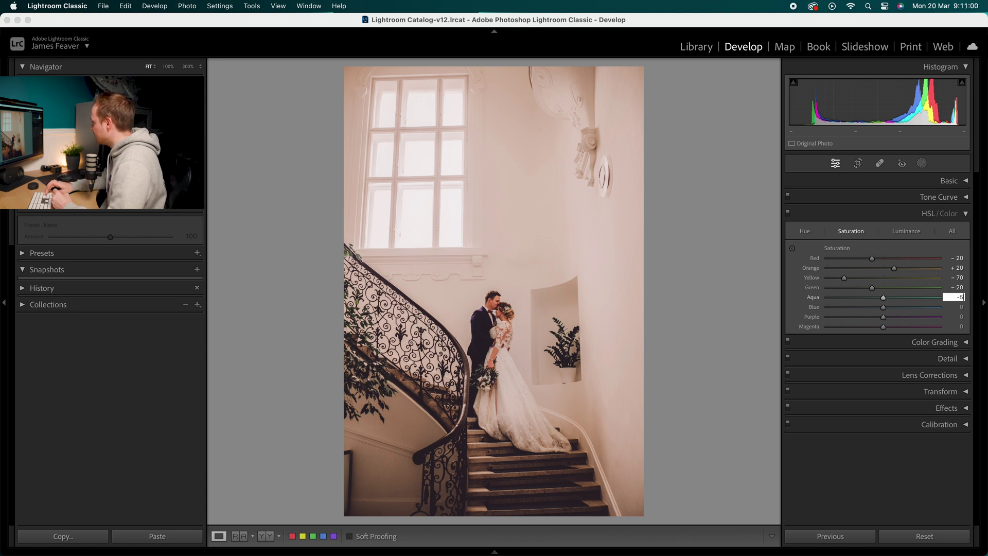
pyautogui.write('0')
pyautogui.press('Return')
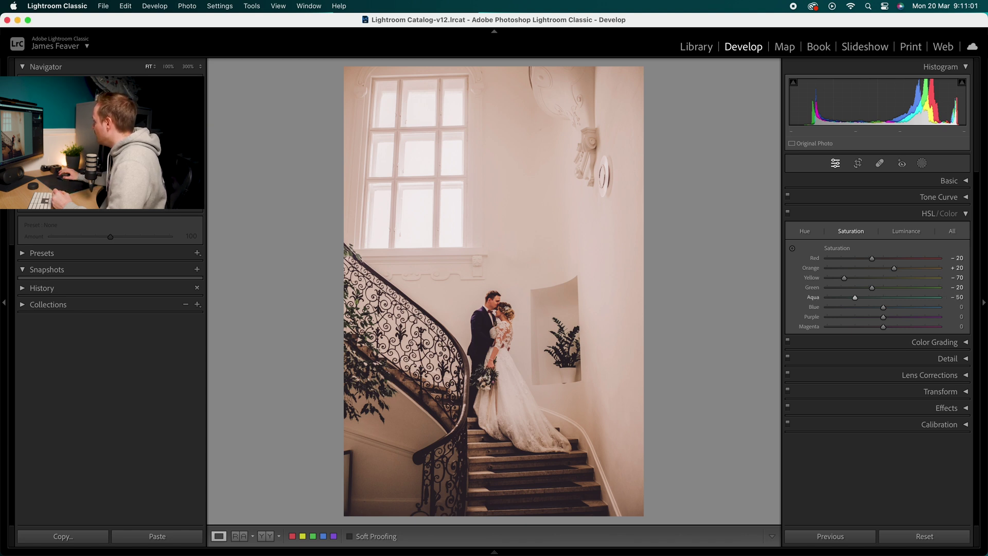
pyautogui.click(961, 307)
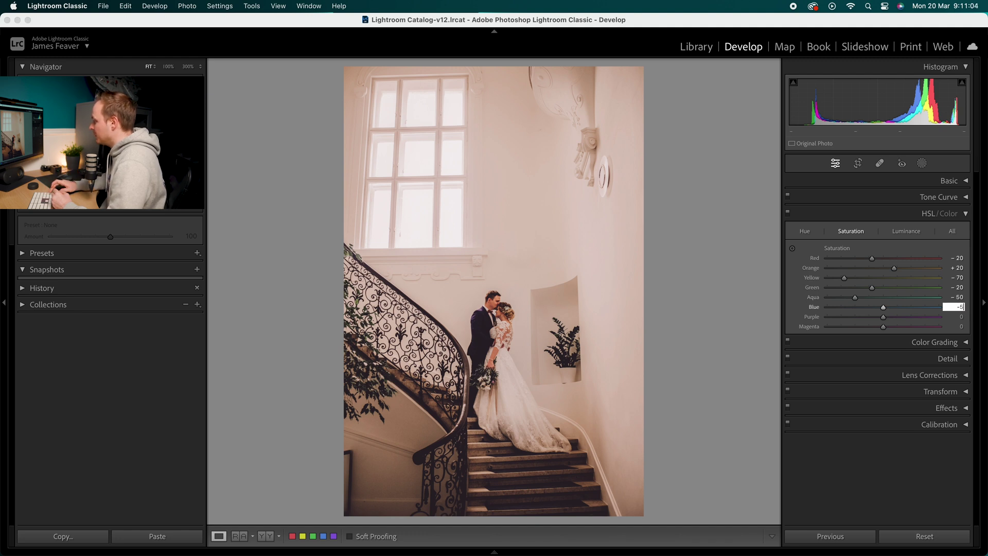
pyautogui.press('Return')
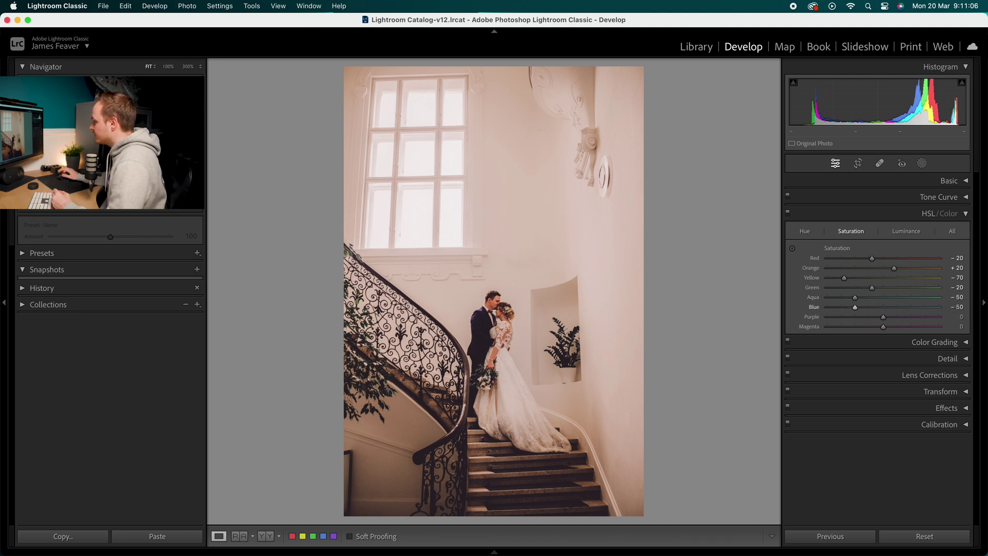
# Step: Set Purple and Magenta saturation to -20
pyautogui.click(961, 316)
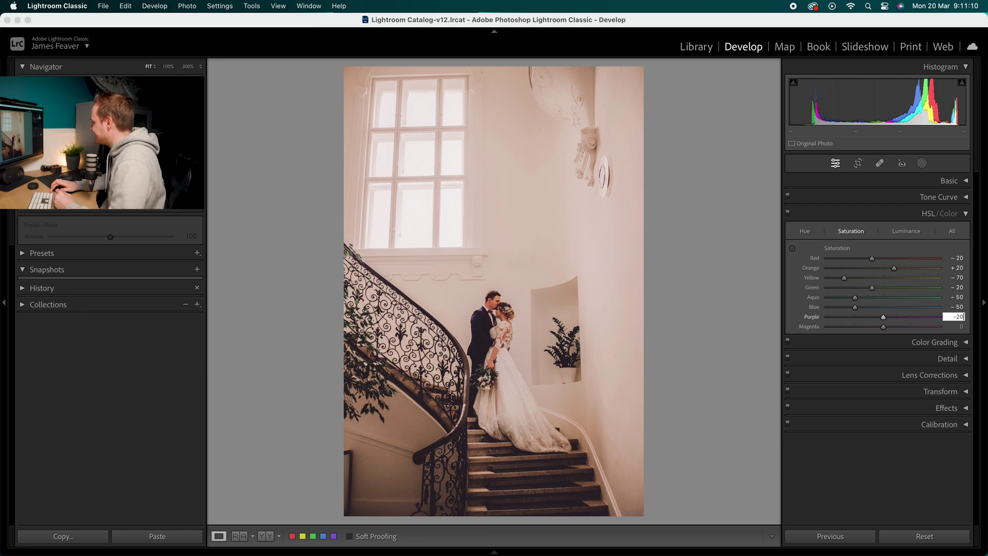
pyautogui.write('-20')
pyautogui.press('Return')
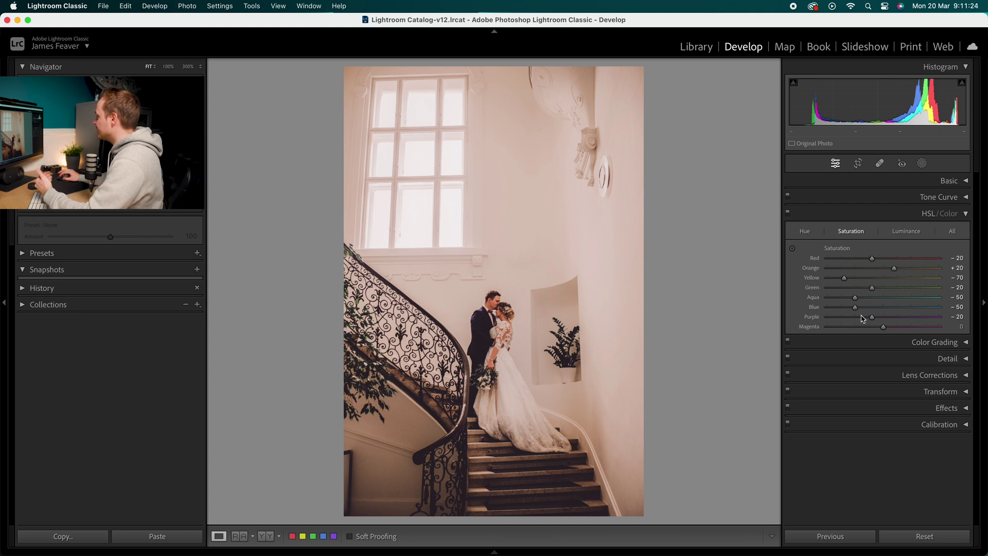
pyautogui.click(958, 327)
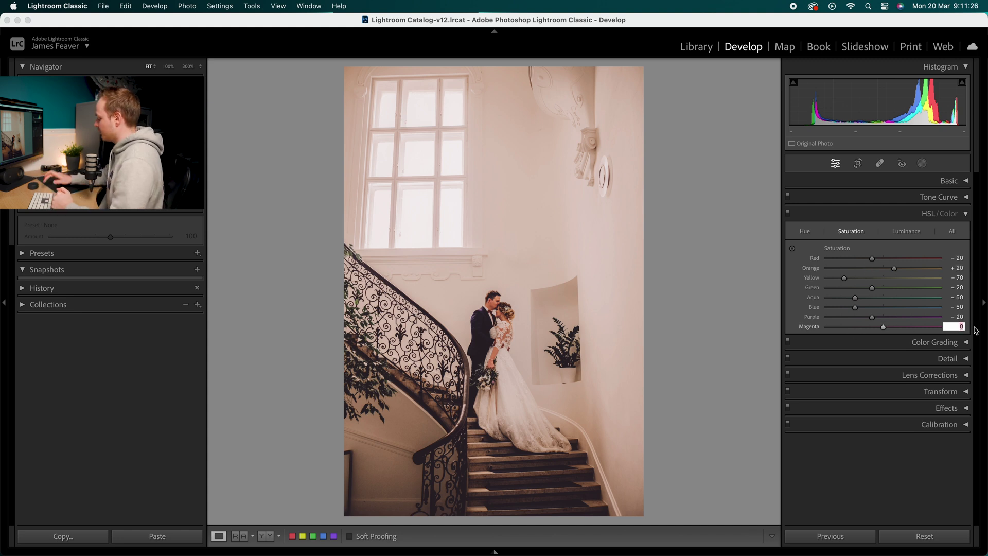
pyautogui.write('- 20')
pyautogui.press('Return')
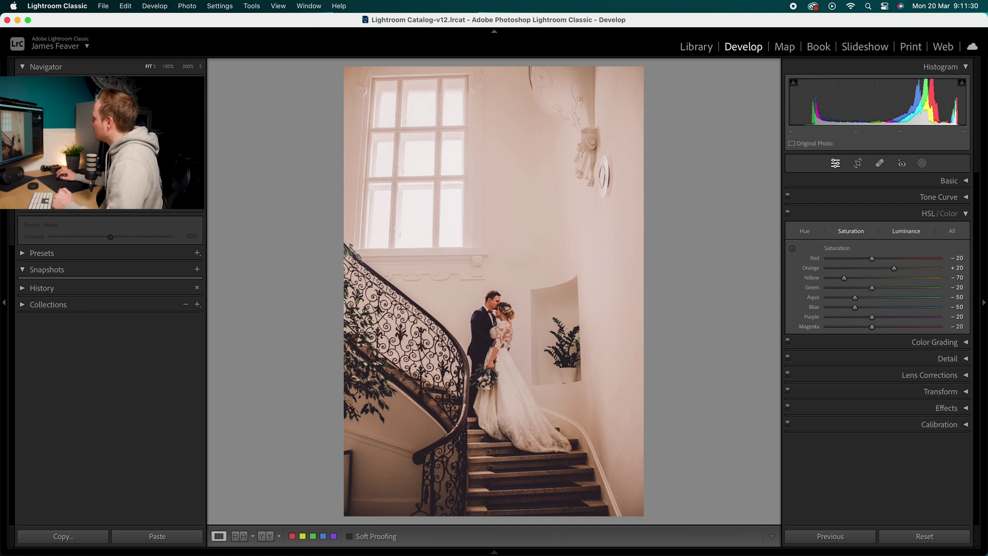
pyautogui.click(910, 234)
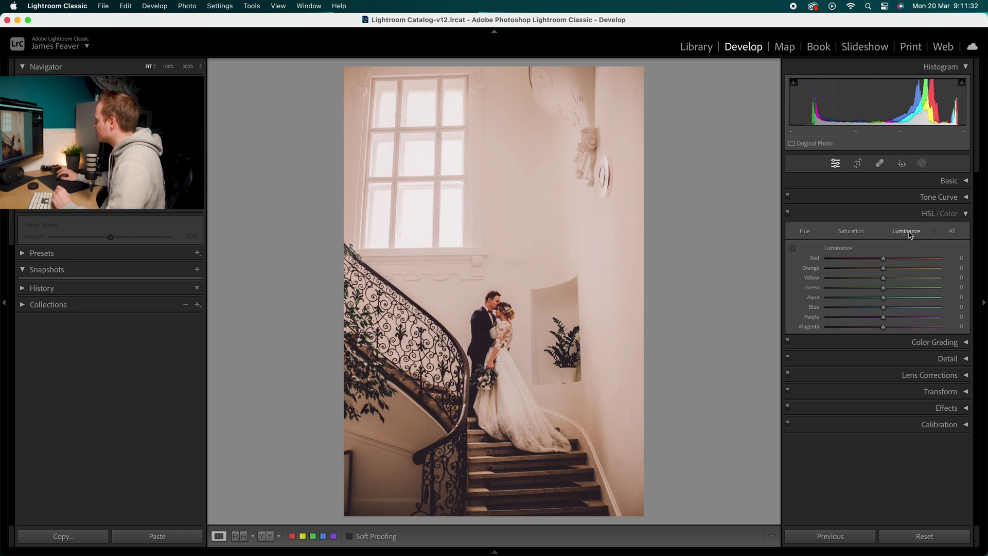
# Step: Set Orange and Yellow luminance to +20
pyautogui.click(958, 268)
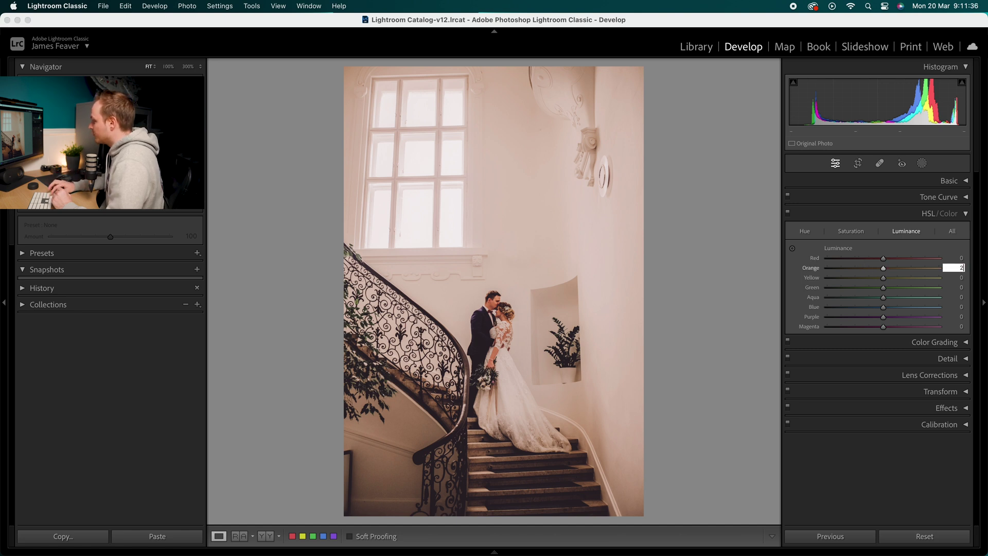
pyautogui.press('Return')
pyautogui.click(958, 278)
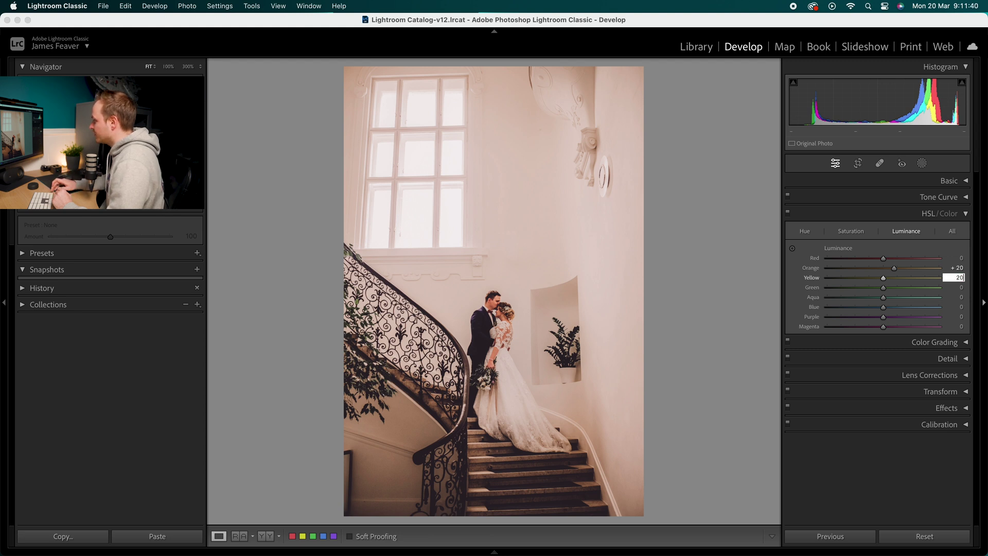
pyautogui.press('Return')
# Step: Lift Green and Blue luminance to +30, then toggle HSL off and on to compare
pyautogui.click(958, 288)
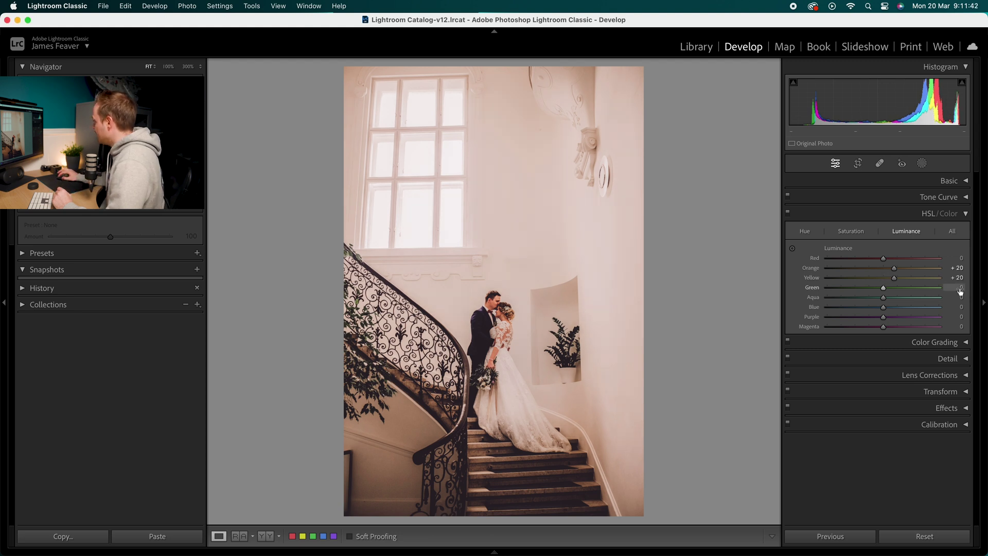
pyautogui.press('Return')
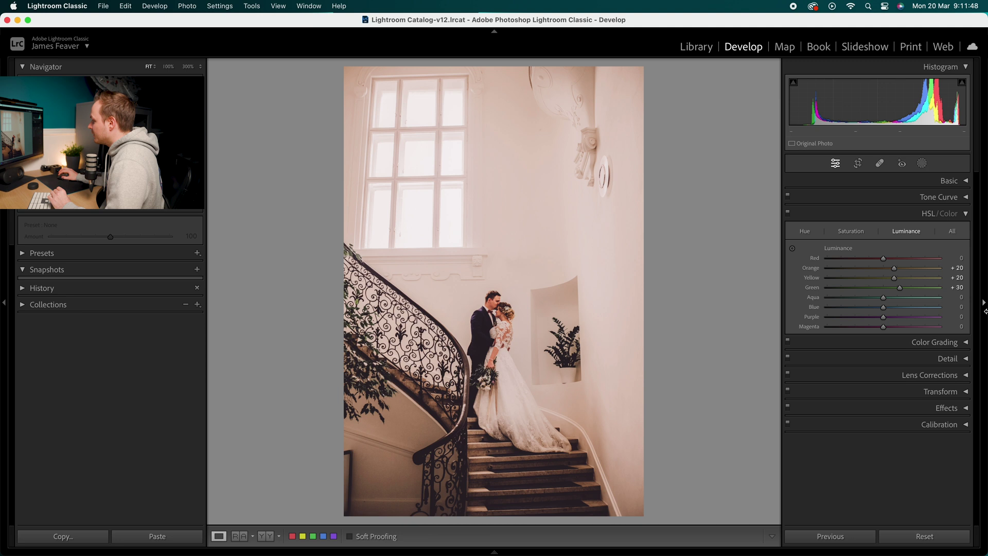
pyautogui.click(960, 308)
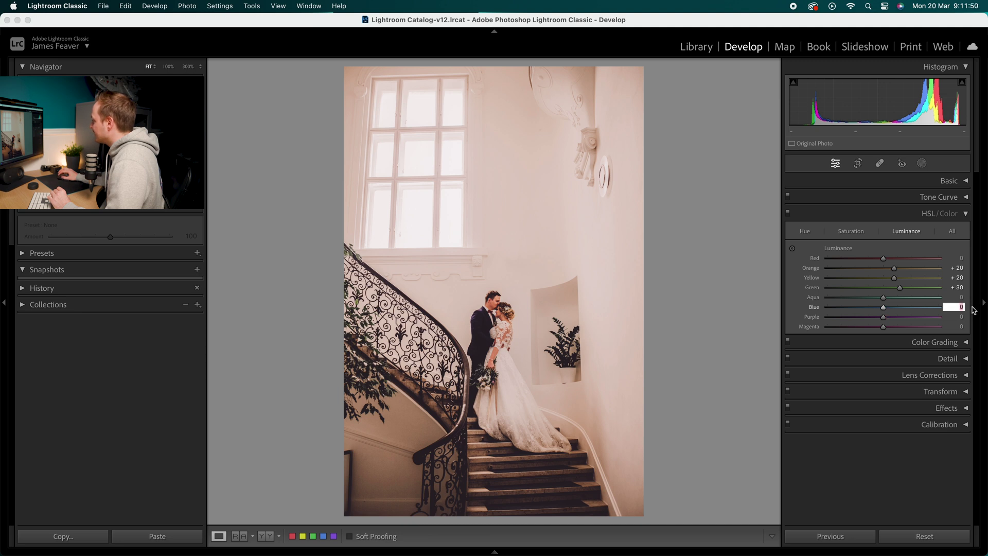
pyautogui.press('Return')
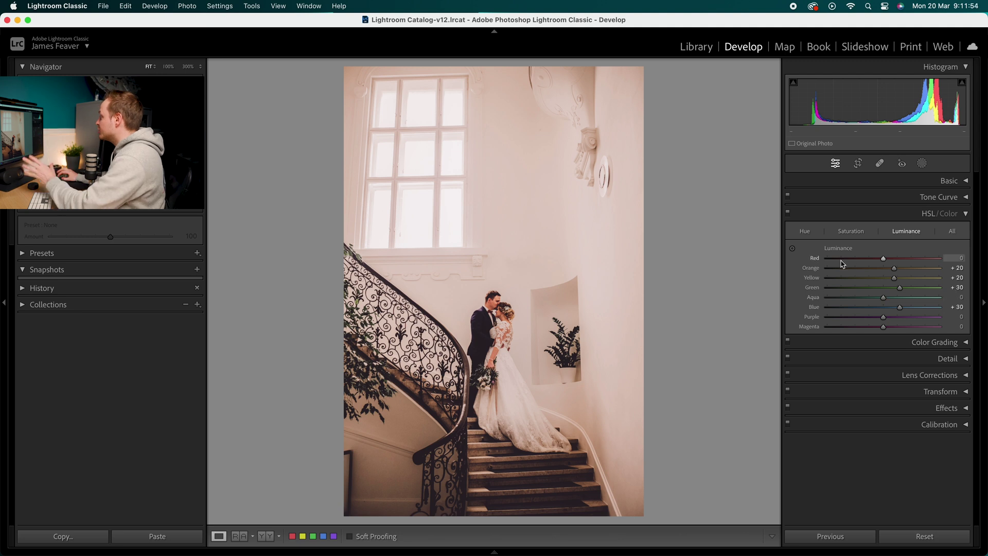
pyautogui.click(788, 213)
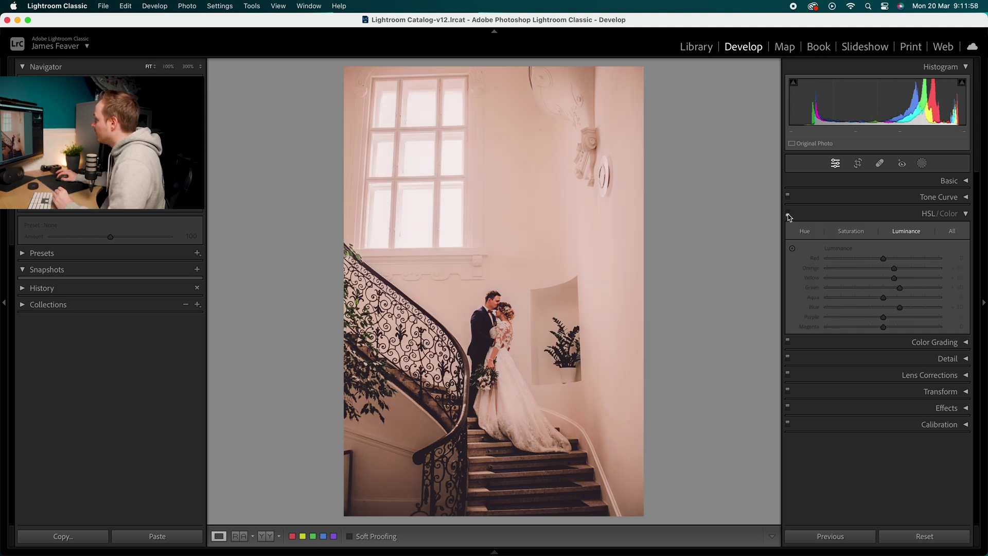
pyautogui.click(788, 213)
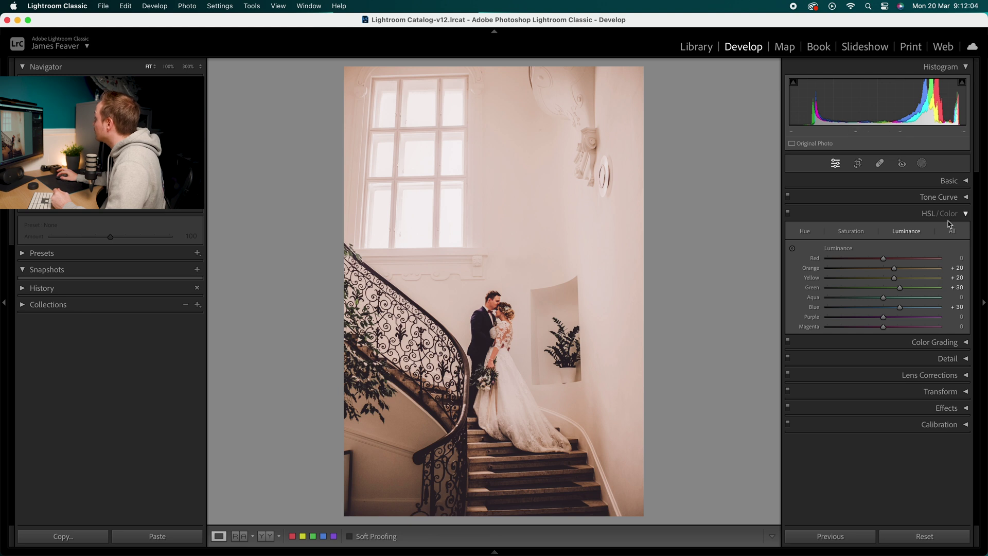
# Step: Collapse HSL/Color and give the Color Grading Shadows wheel Hue 20 and Saturation 15
pyautogui.click(966, 214)
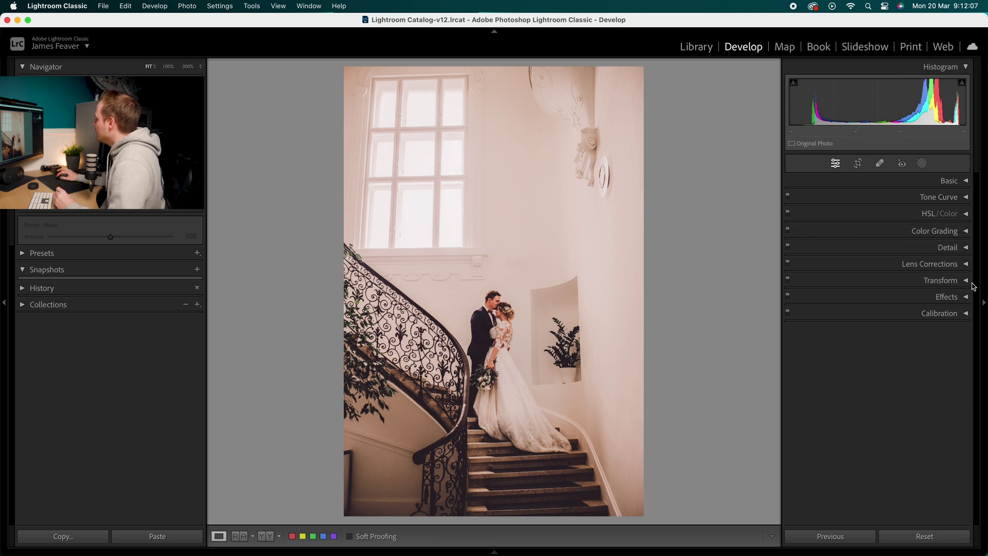
pyautogui.click(966, 231)
pyautogui.click(878, 247)
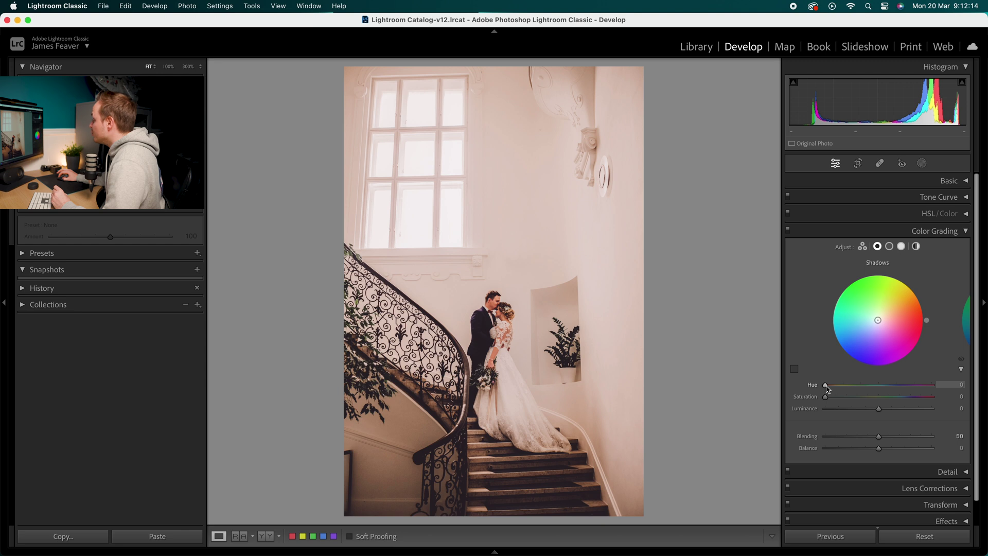
pyautogui.click(961, 385)
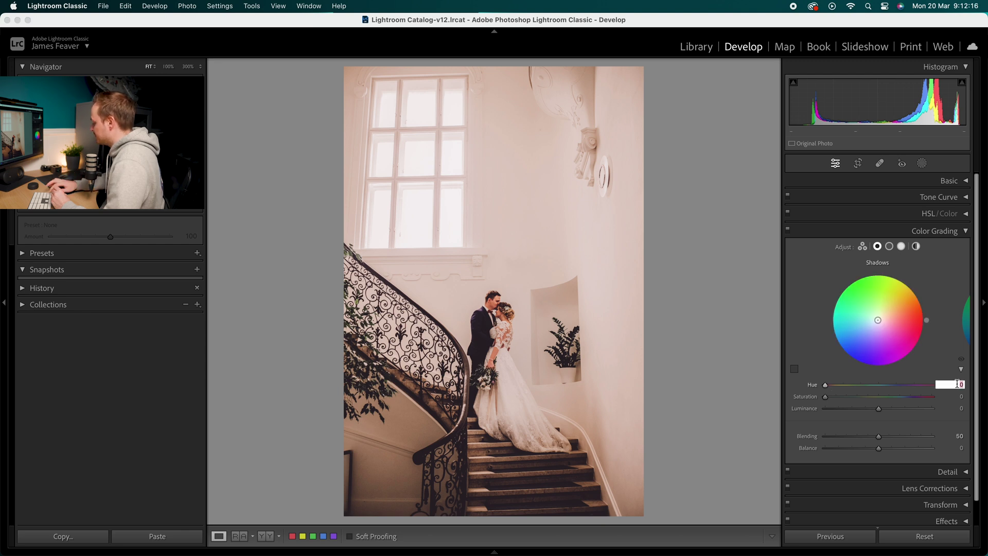
pyautogui.write('20')
pyautogui.press('Return')
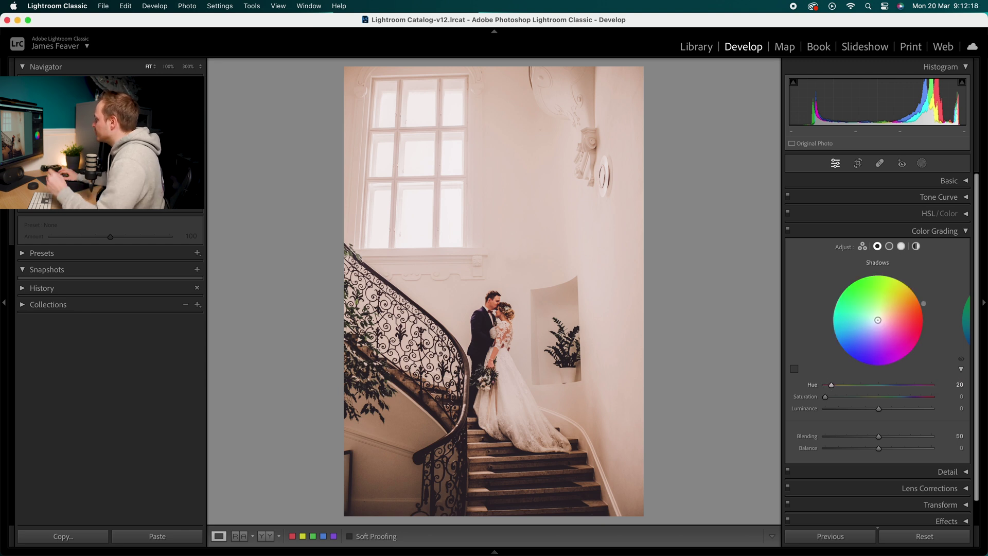
pyautogui.moveTo(826, 396); pyautogui.dragTo(840, 396)
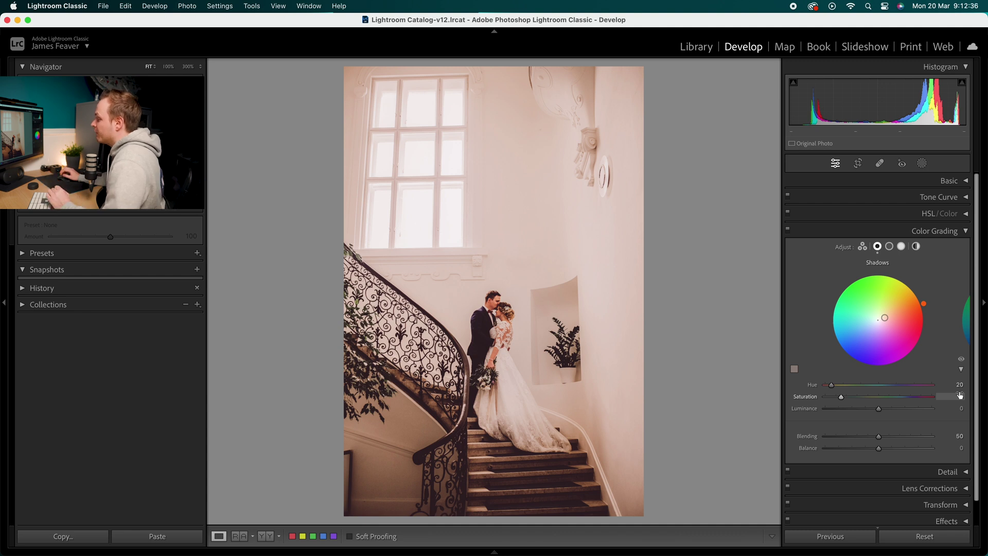
pyautogui.click(901, 246)
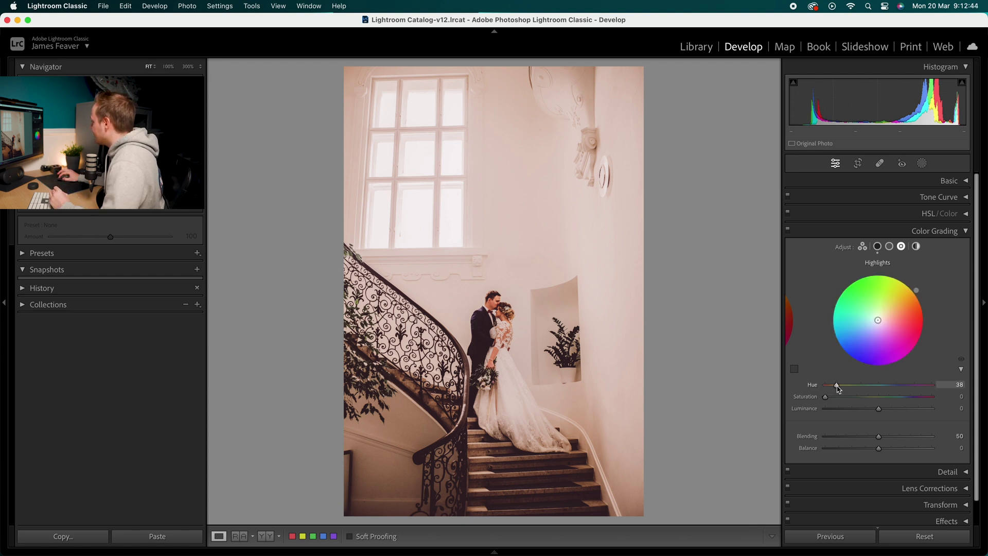
# Step: Tint the Color Grading highlights warm orange at Hue 40, Saturation 10, comparing against the shadows
pyautogui.click(956, 383)
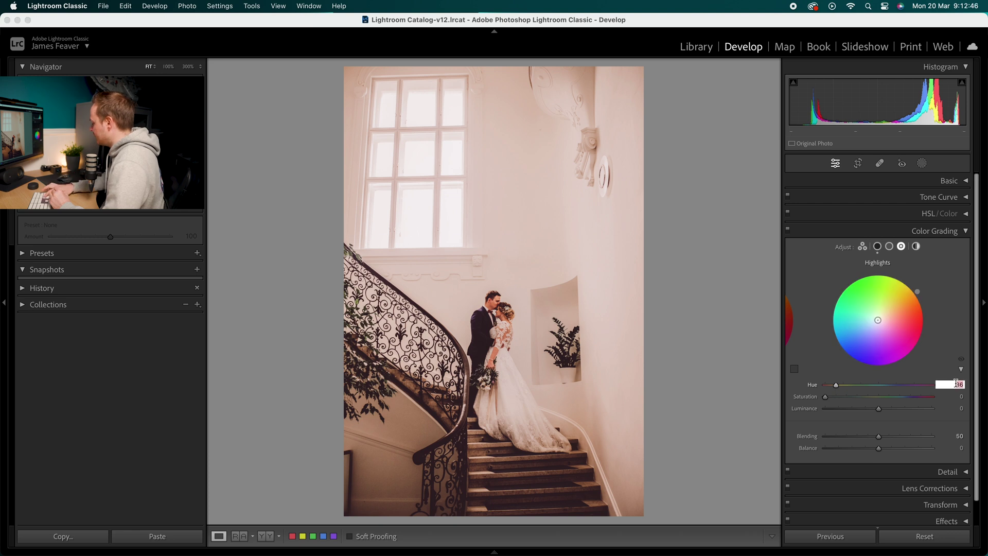
pyautogui.moveTo(825, 396); pyautogui.dragTo(833, 397)
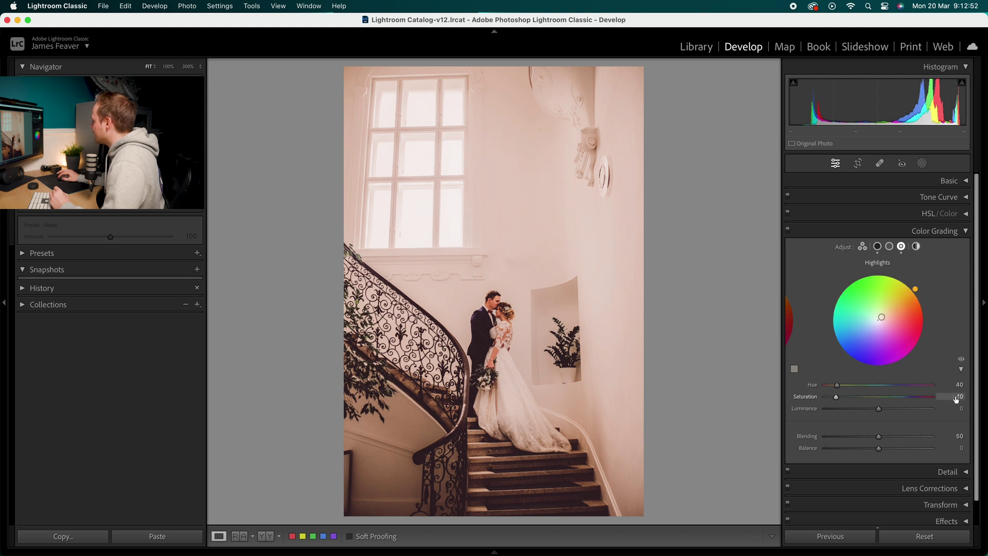
pyautogui.click(877, 246)
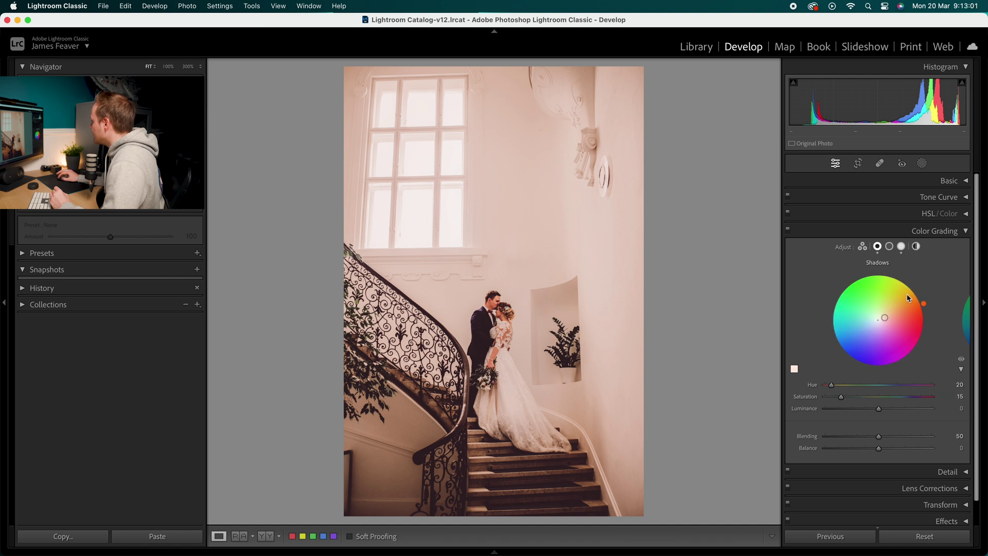
pyautogui.click(890, 247)
pyautogui.click(902, 247)
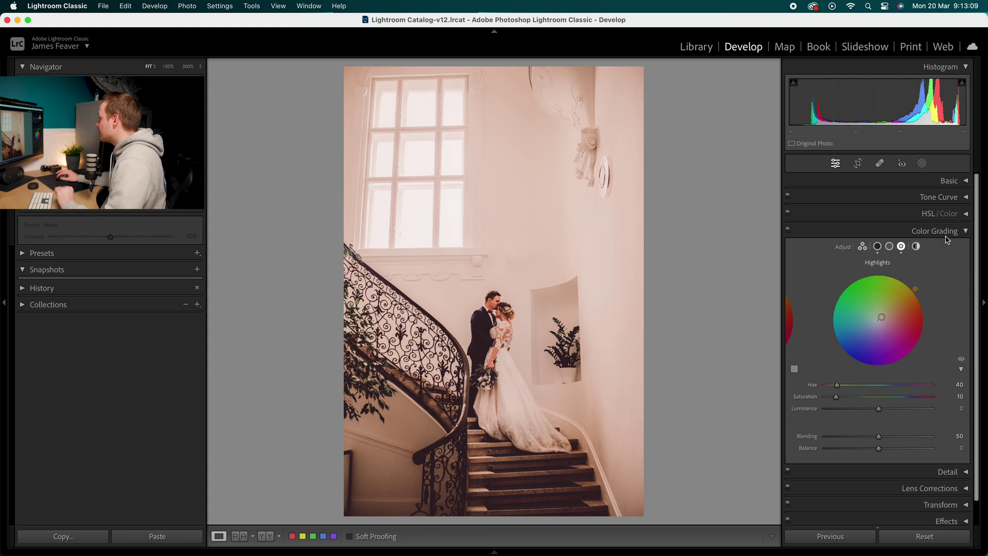
# Step: Enable Remove Chromatic Aberration and lens profile corrections in the Lens Corrections panel
pyautogui.click(965, 231)
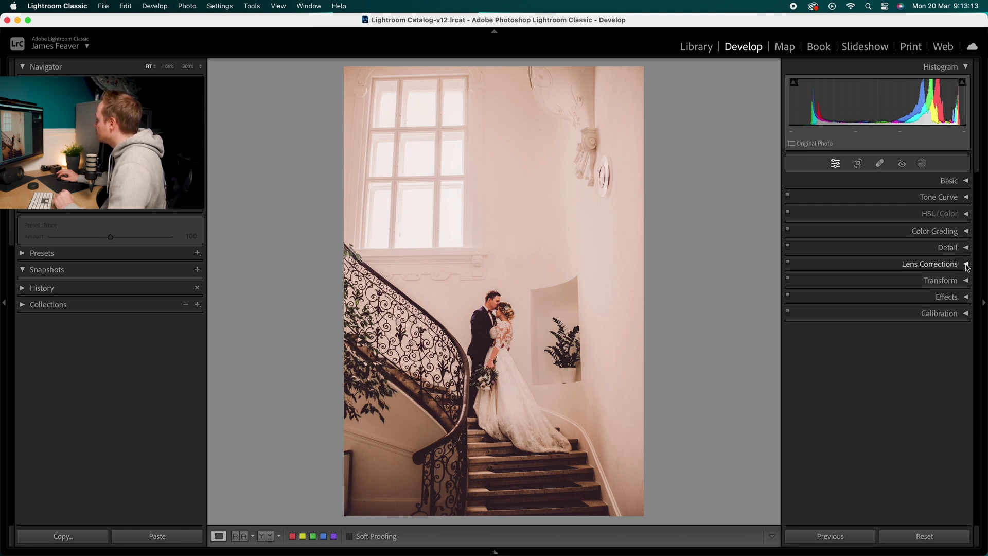
pyautogui.click(966, 264)
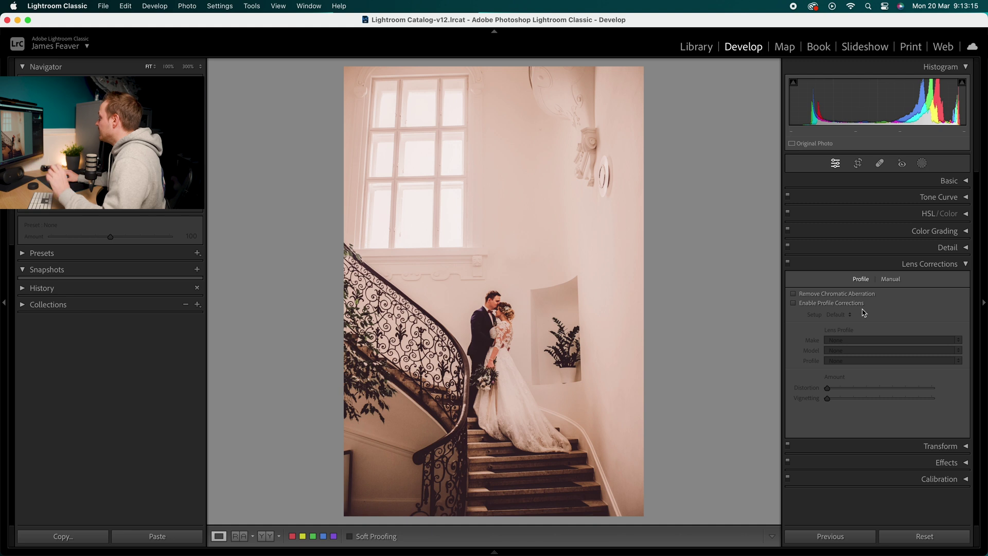
pyautogui.click(794, 303)
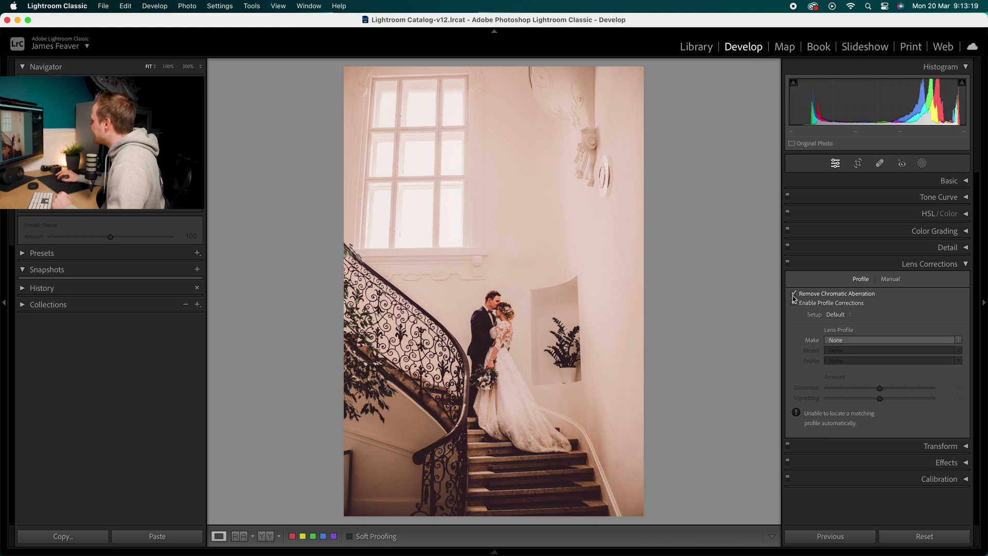
pyautogui.click(966, 264)
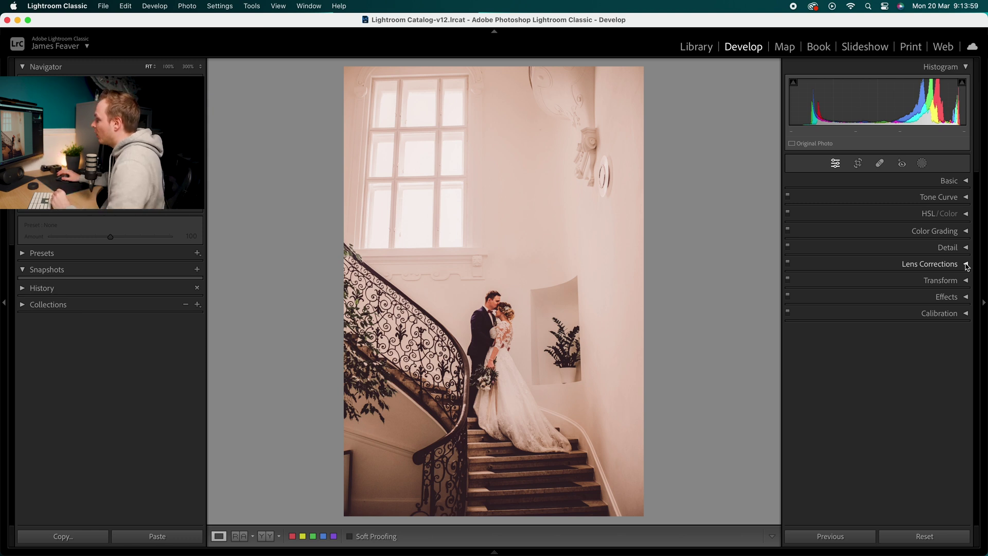
# Step: Add grain at Amount 50, Size 40, Roughness 50 and zoom to 100% on the couple
pyautogui.click(966, 297)
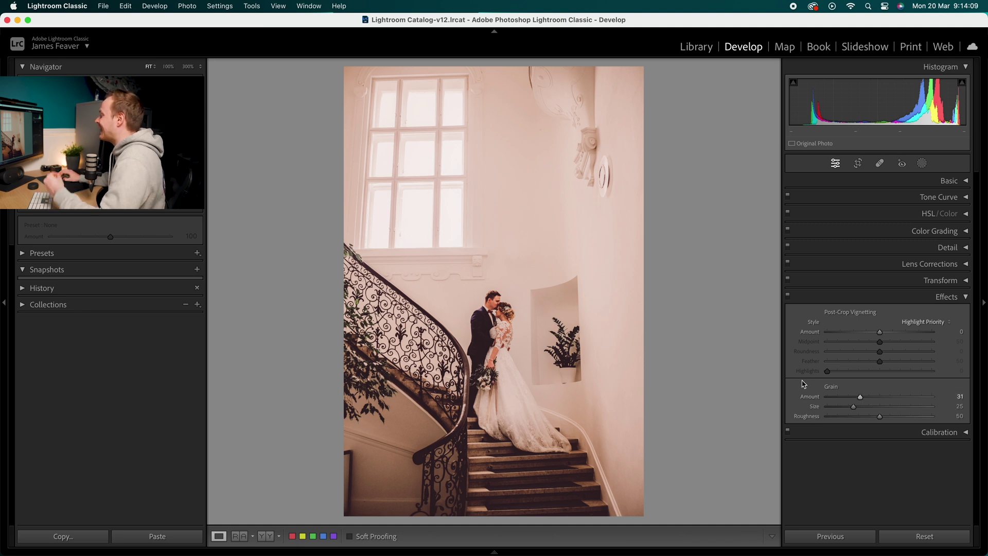
pyautogui.click(493, 323)
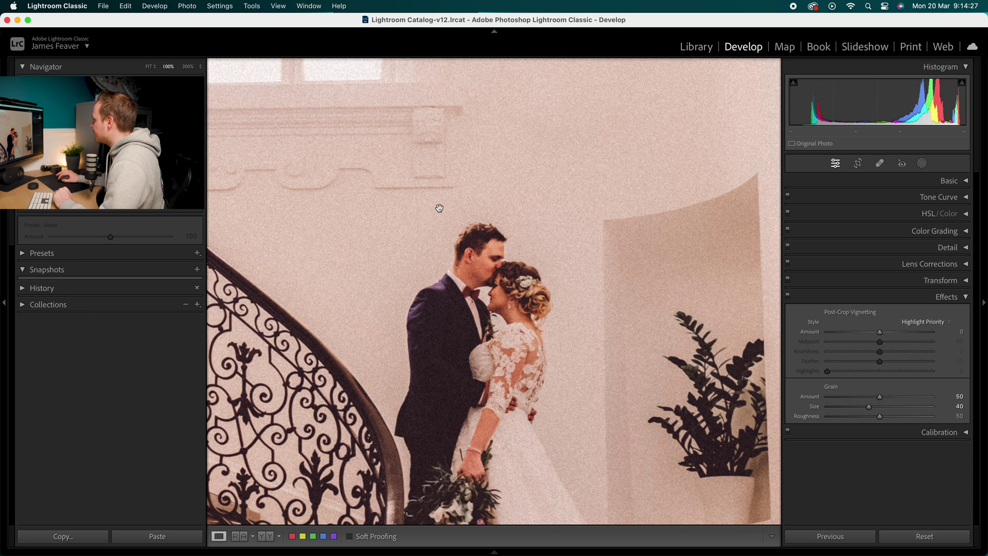
# Step: Pan across the couple at 100% to inspect the grain, then return the photo to Fit
pyautogui.hscroll(2, 494, 252)
pyautogui.scroll(-1, 494, 253)
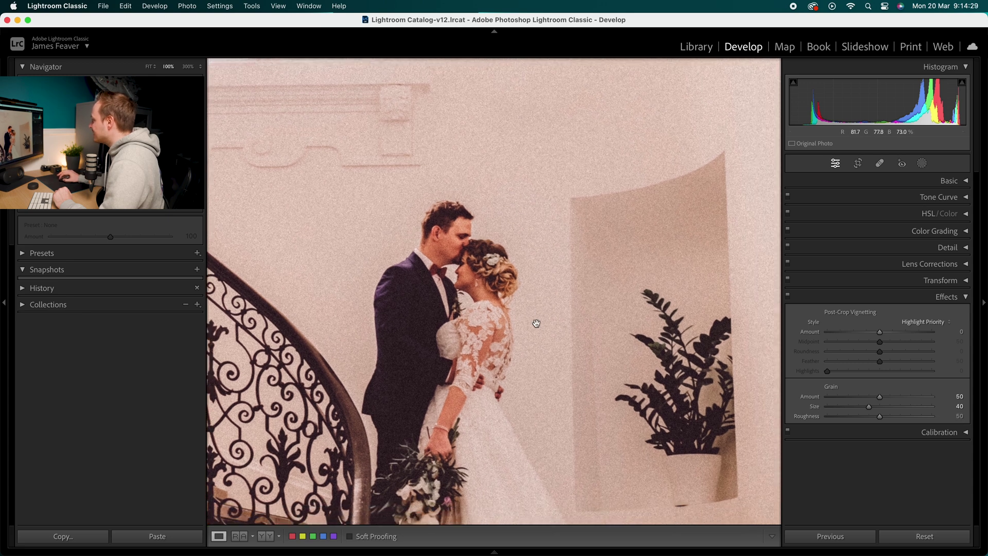
pyautogui.scroll(-3, 536, 323)
pyautogui.scroll(3, 551, 312)
pyautogui.hscroll(-2, 556, 306)
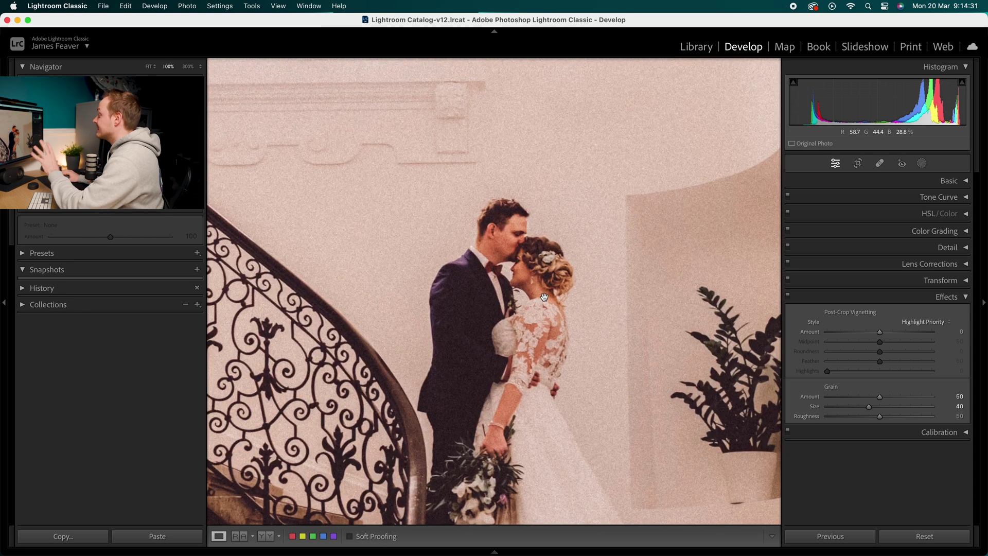
pyautogui.moveTo(543, 297); pyautogui.dragTo(522, 299)
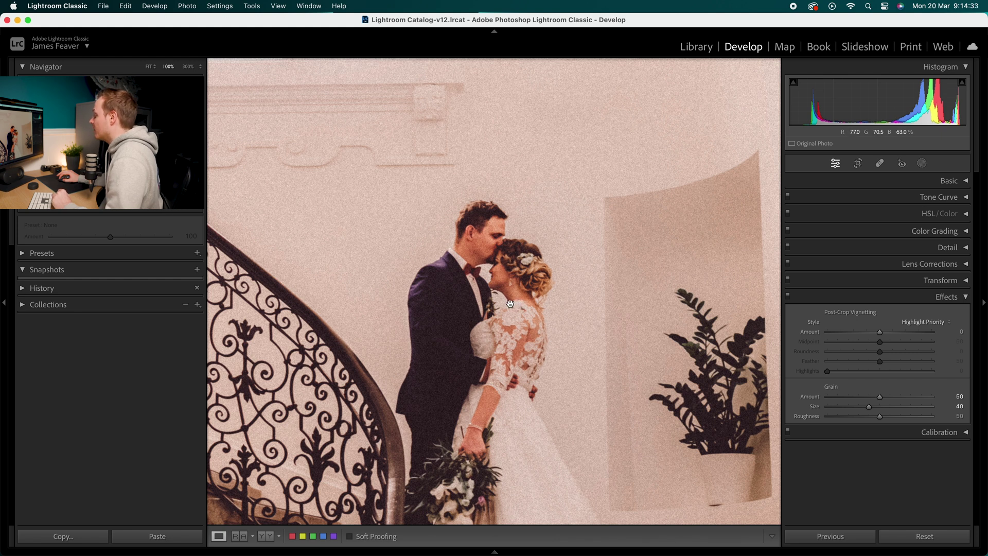
pyautogui.click(506, 297)
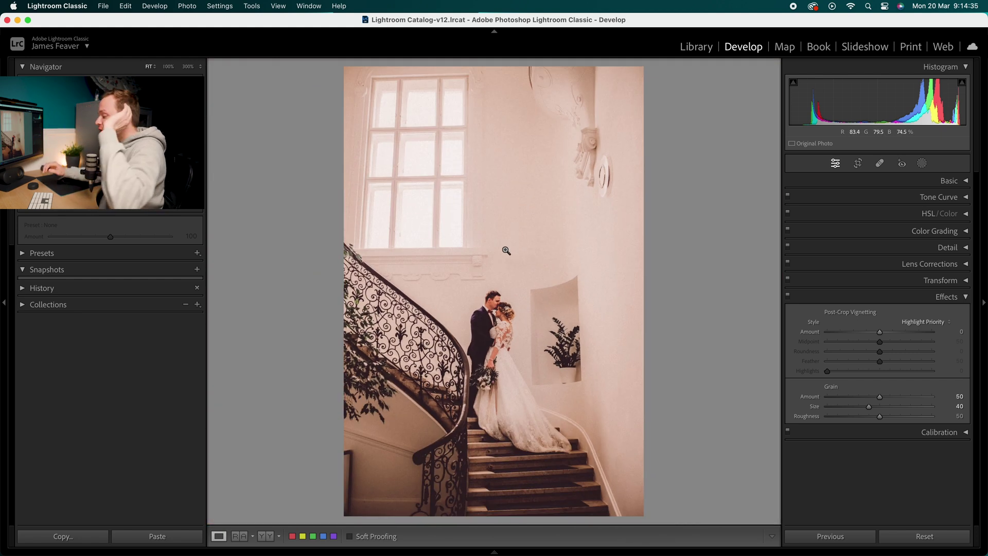